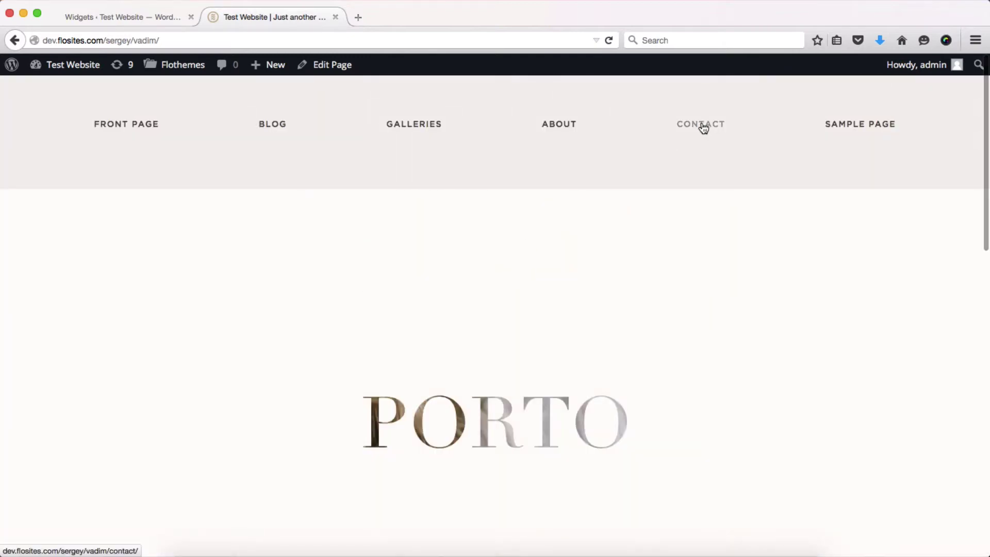
# Scroll through the current live page, then open and scroll through the Sample Page
pyautogui.scroll(-10, 701, 122)
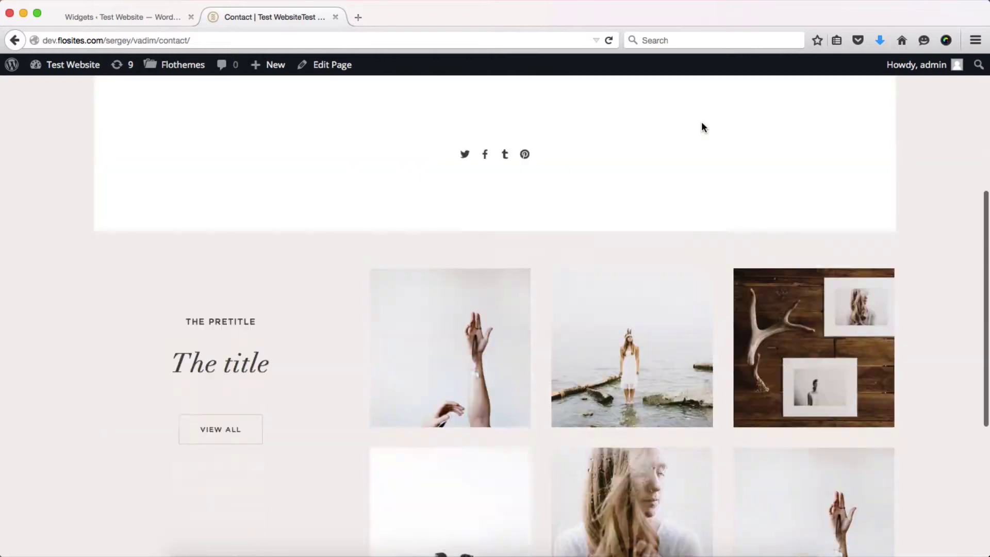
pyautogui.scroll(5, 357, 389)
pyautogui.scroll(5, 357, 390)
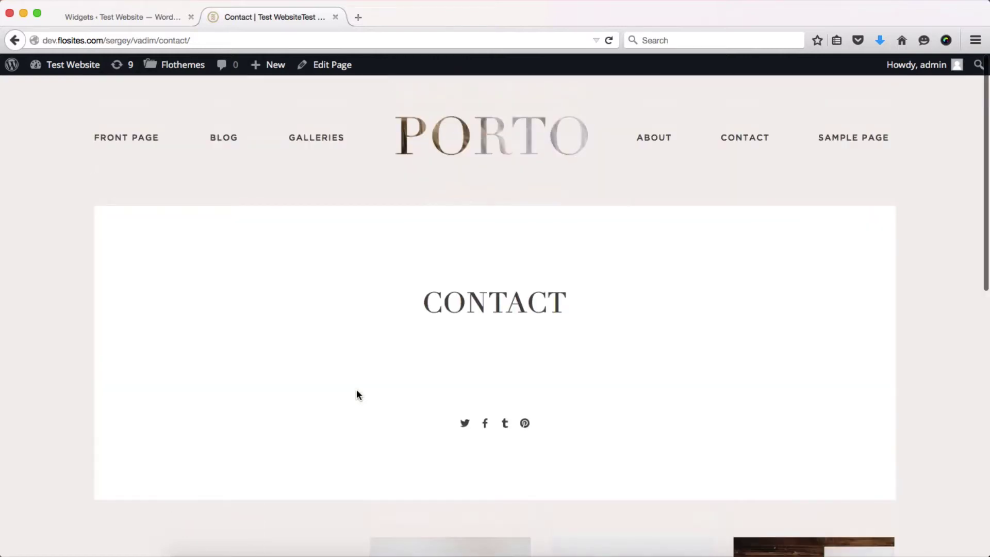
pyautogui.click(830, 139)
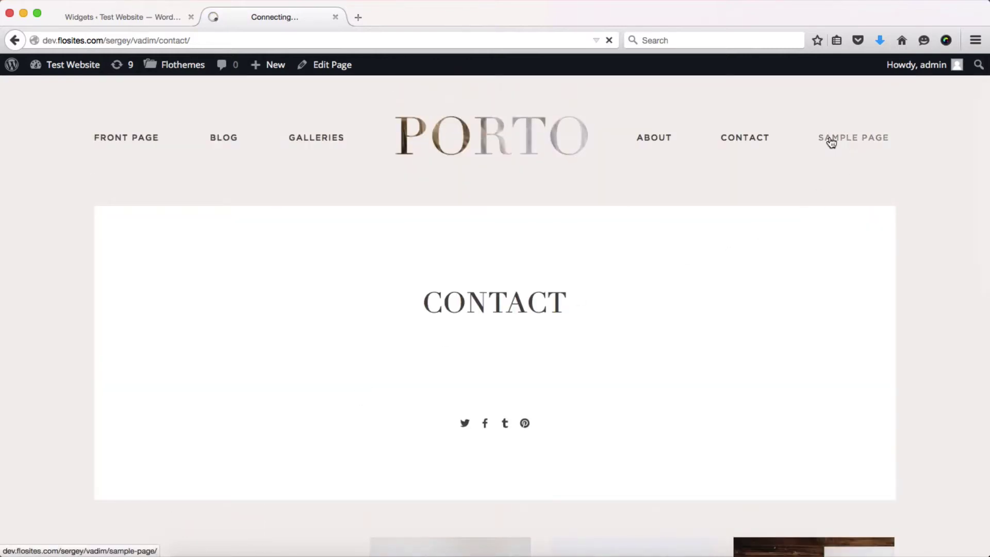
pyautogui.scroll(-15, 831, 142)
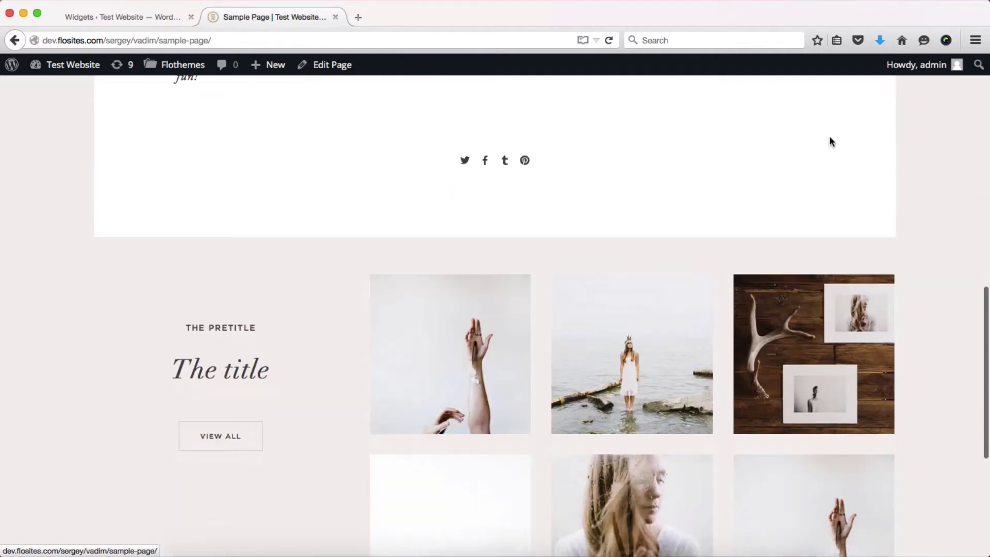
pyautogui.scroll(15, 831, 143)
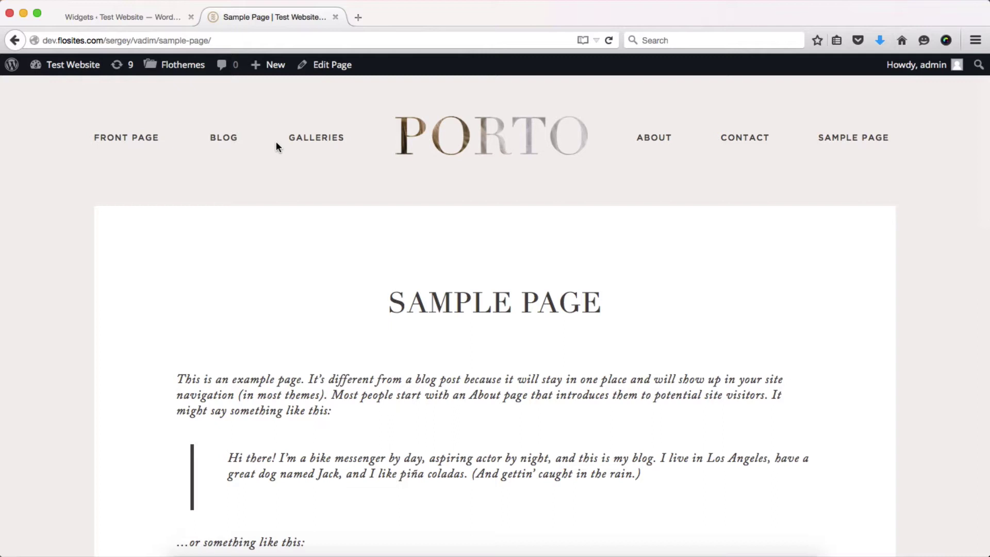
# Return to the front page, scroll to the photo gallery, then go back to the widgets admin
pyautogui.click(478, 145)
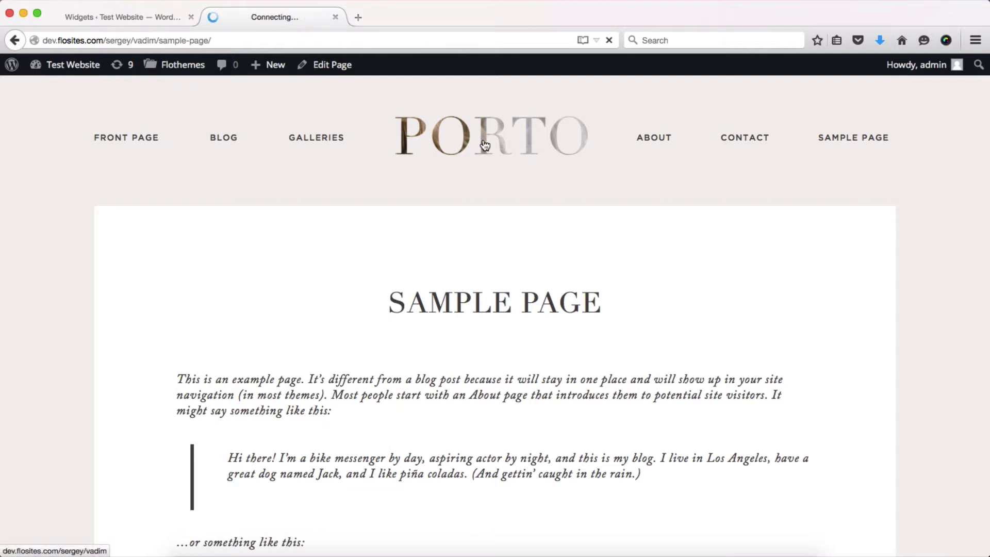
pyautogui.scroll(-10, 483, 139)
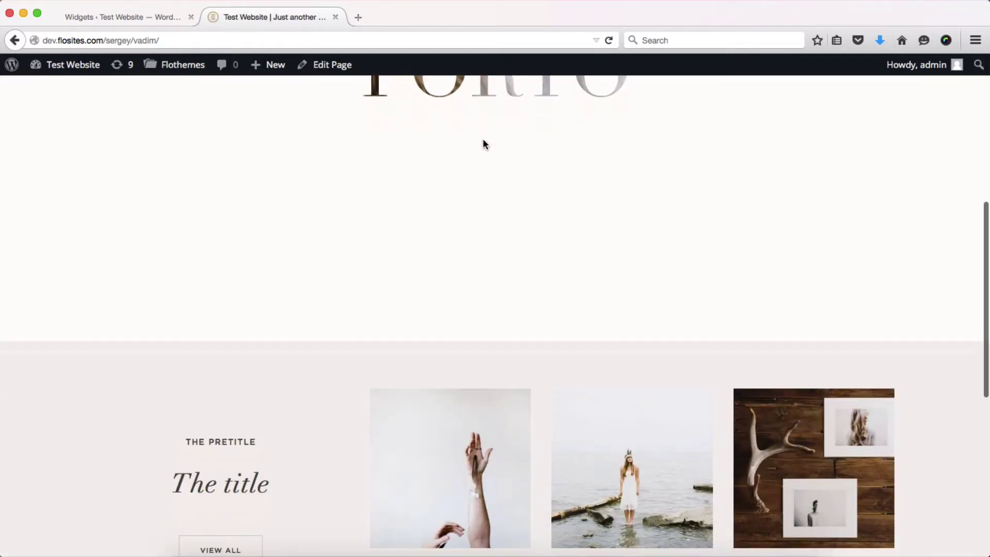
pyautogui.scroll(-1, 483, 139)
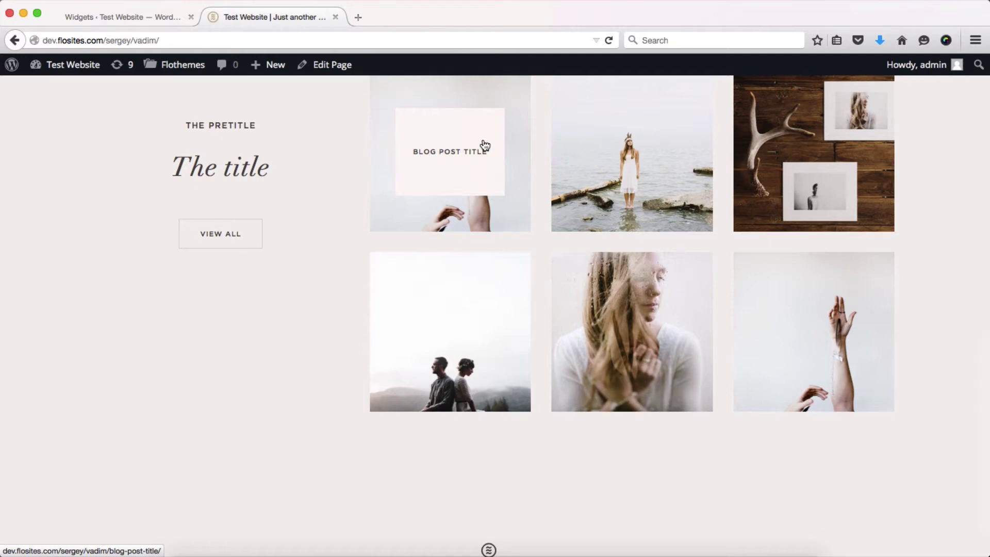
pyautogui.hotkey('ctrl', 'shift', 'Tab')
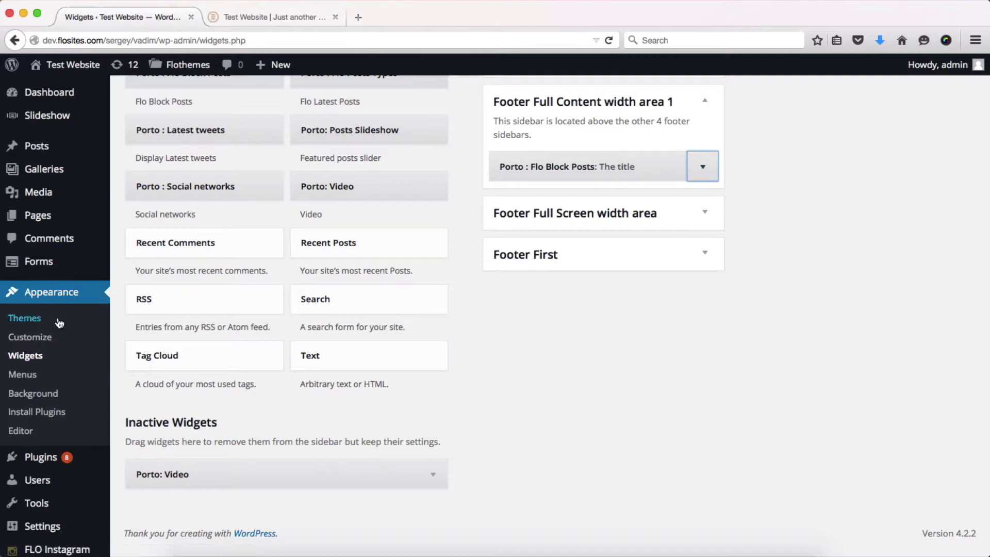
pyautogui.middleClick(39, 457)
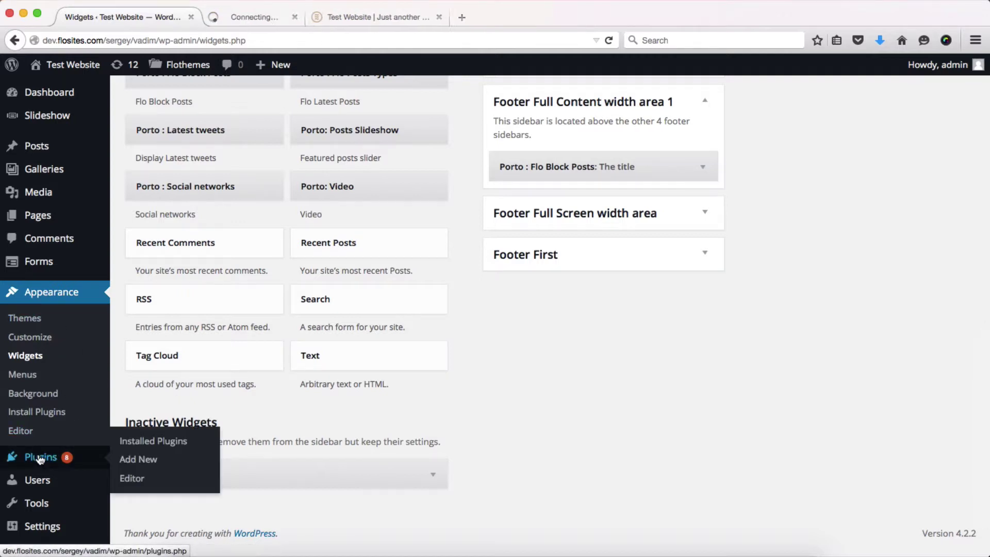
pyautogui.hotkey('ctrl', 'Tab')
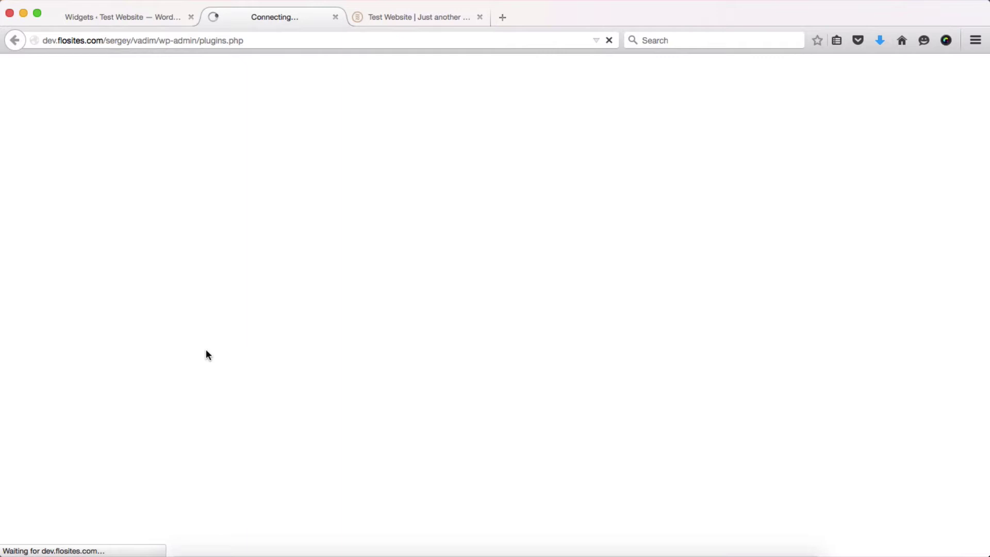
pyautogui.scroll(-10, 324, 306)
pyautogui.scroll(-2, 178, 393)
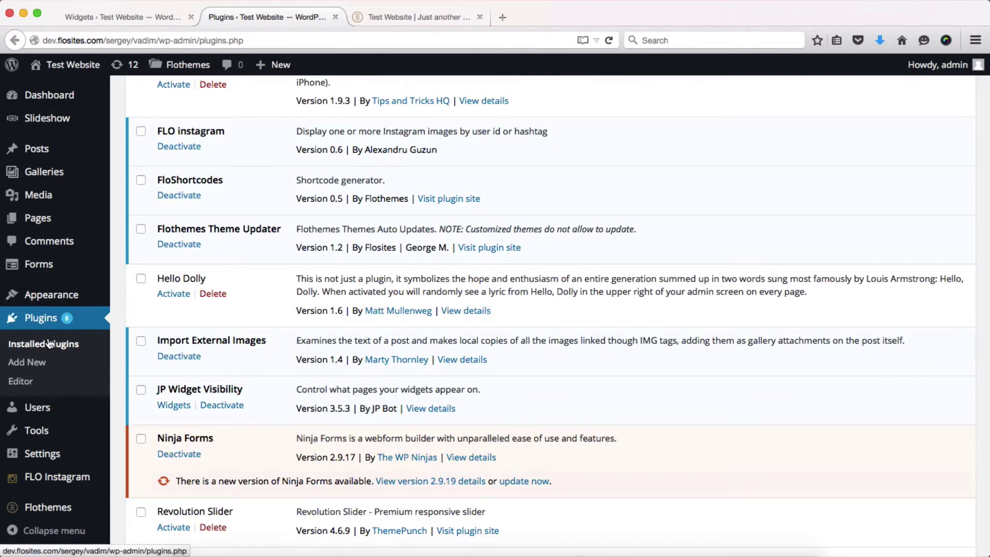
pyautogui.press('super+w')
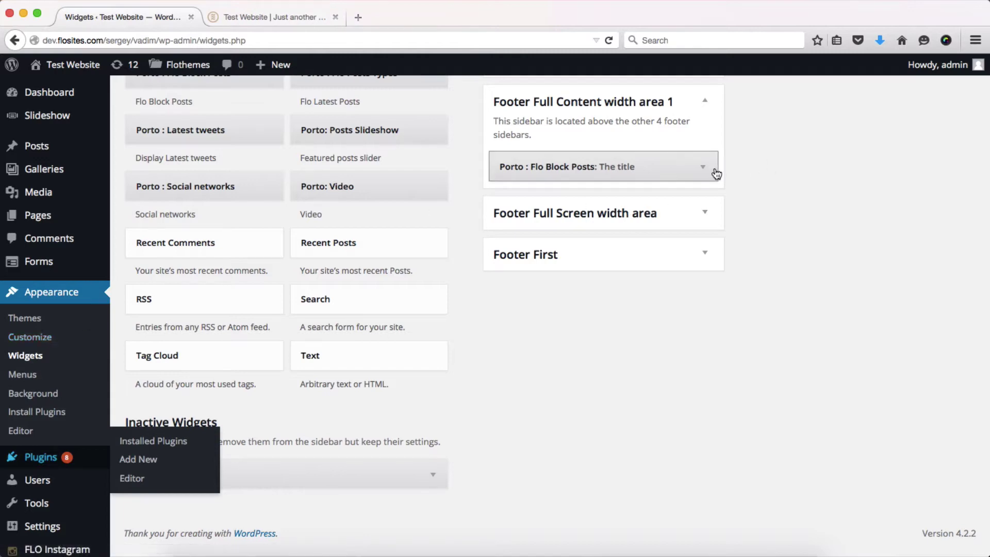
# Expand the Porto : Flo Block Posts widget and start a Show visibility rule
pyautogui.click(704, 167)
pyautogui.scroll(-6, 705, 165)
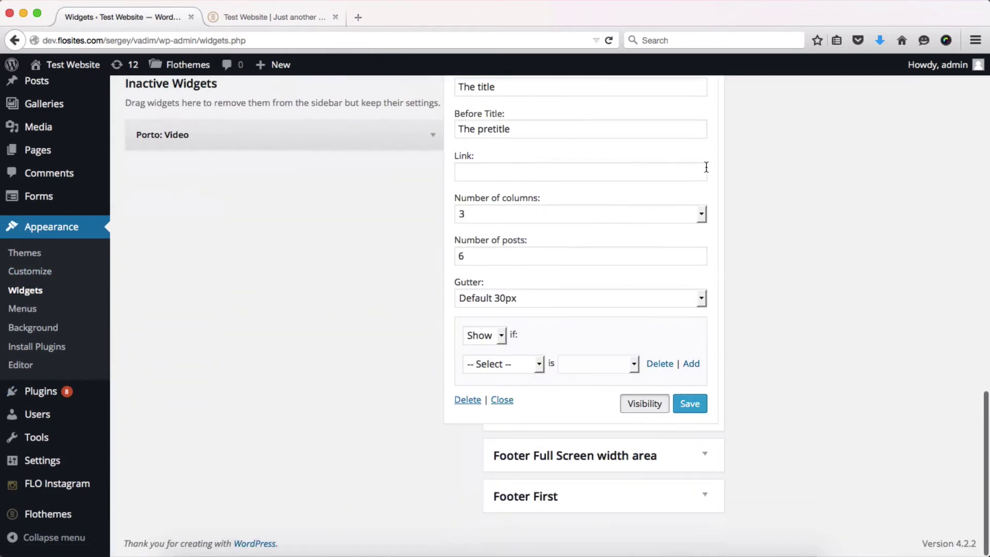
pyautogui.click(648, 403)
pyautogui.click(648, 403)
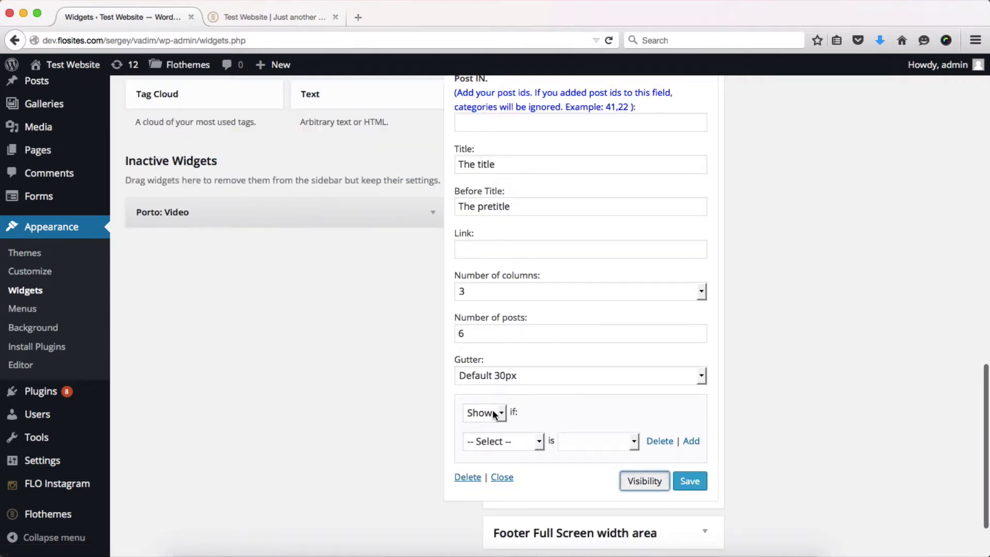
pyautogui.scroll(-1, 493, 412)
pyautogui.click(495, 382)
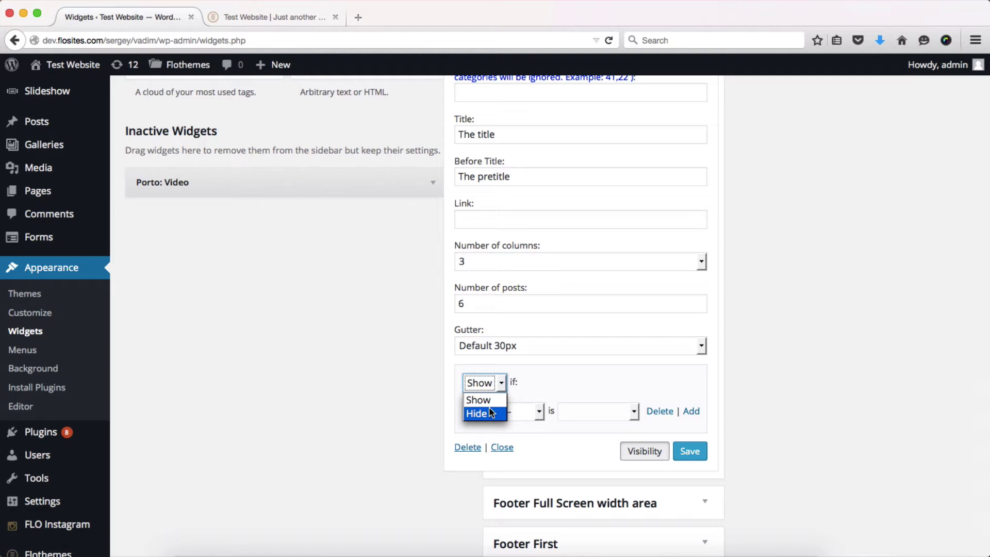
pyautogui.click(488, 386)
pyautogui.click(487, 400)
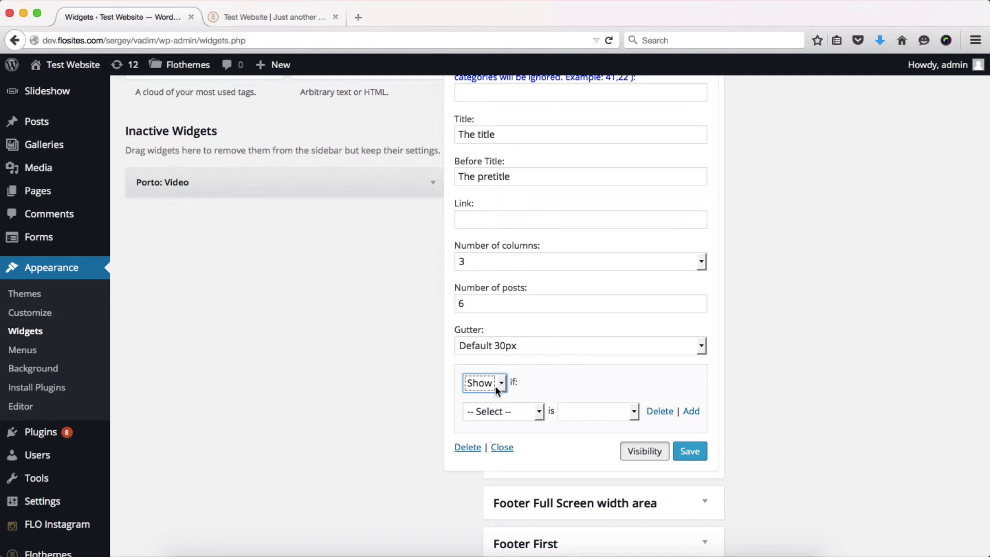
# Set the rule's condition to Page is Front Page and save the widget
pyautogui.click(505, 413)
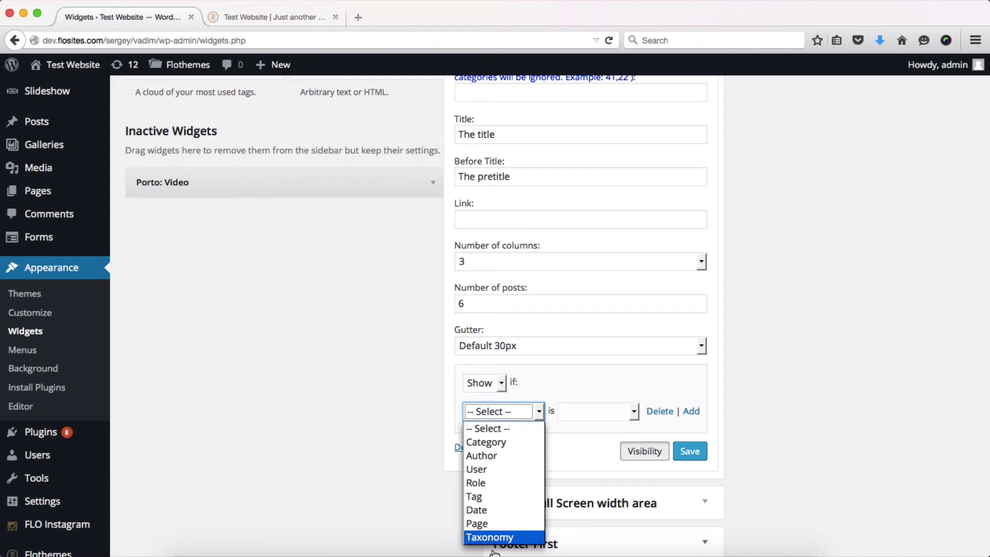
pyautogui.click(488, 524)
pyautogui.click(586, 414)
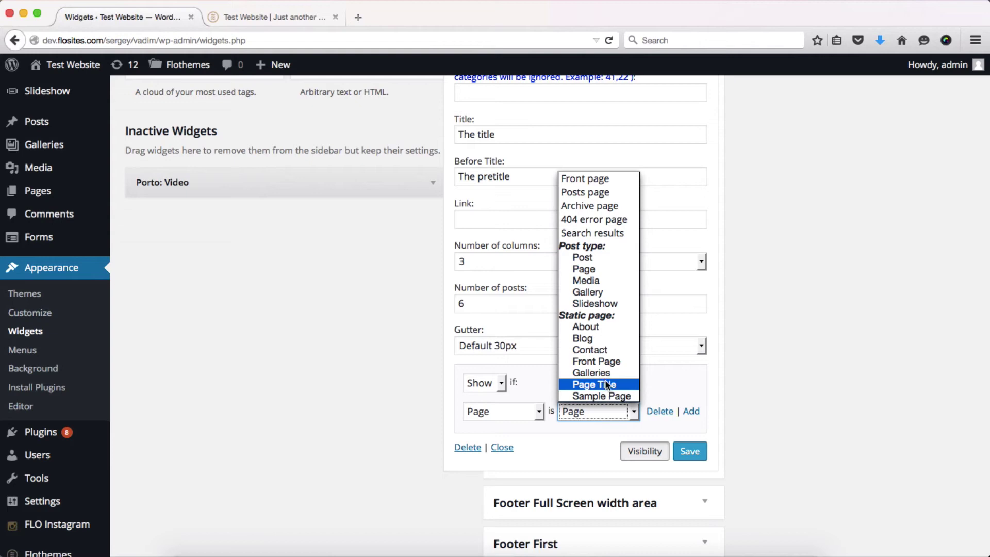
pyautogui.click(598, 362)
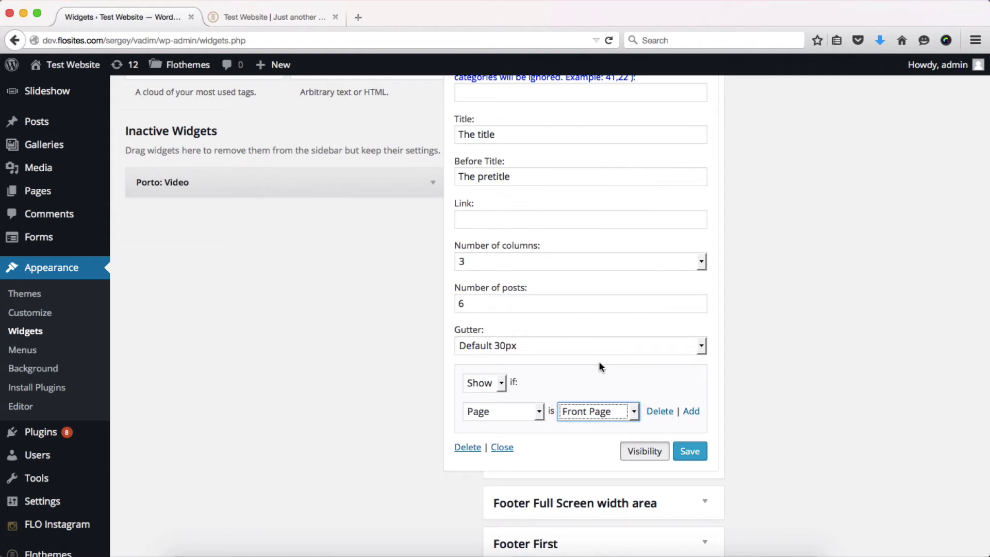
pyautogui.click(693, 458)
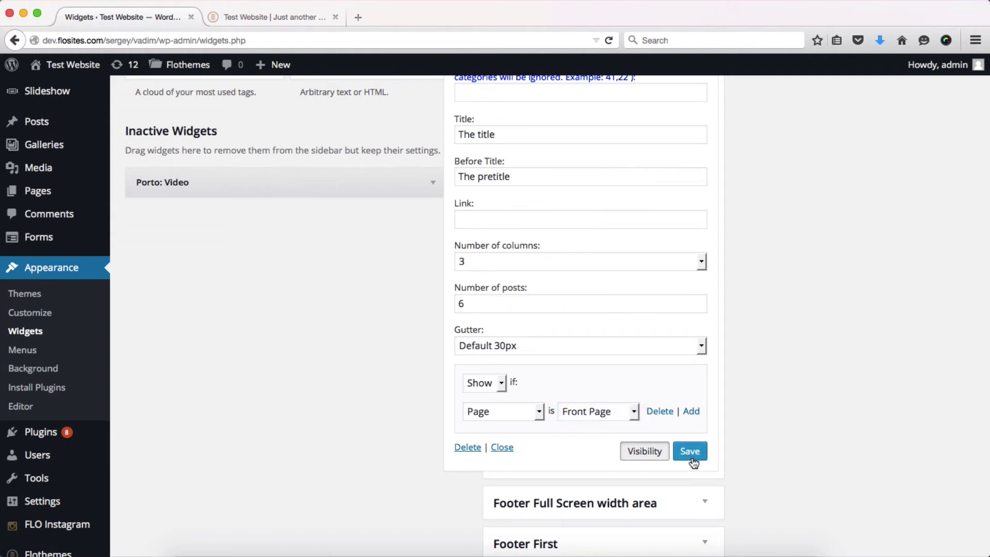
pyautogui.hotkey('ctrl', 'Tab')
# Reload the live front page, then open and scroll through the Contact page
pyautogui.press('super+r')
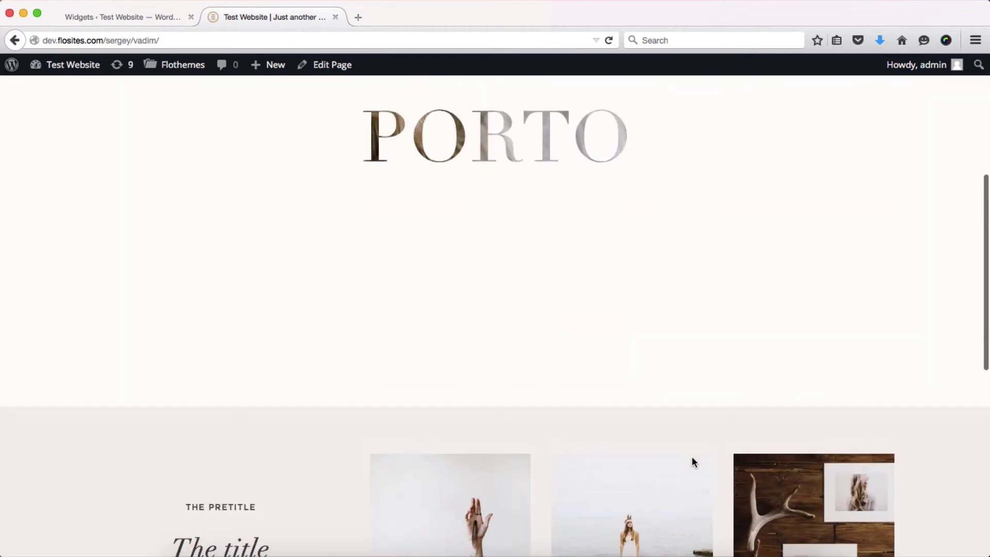
pyautogui.press('super+r')
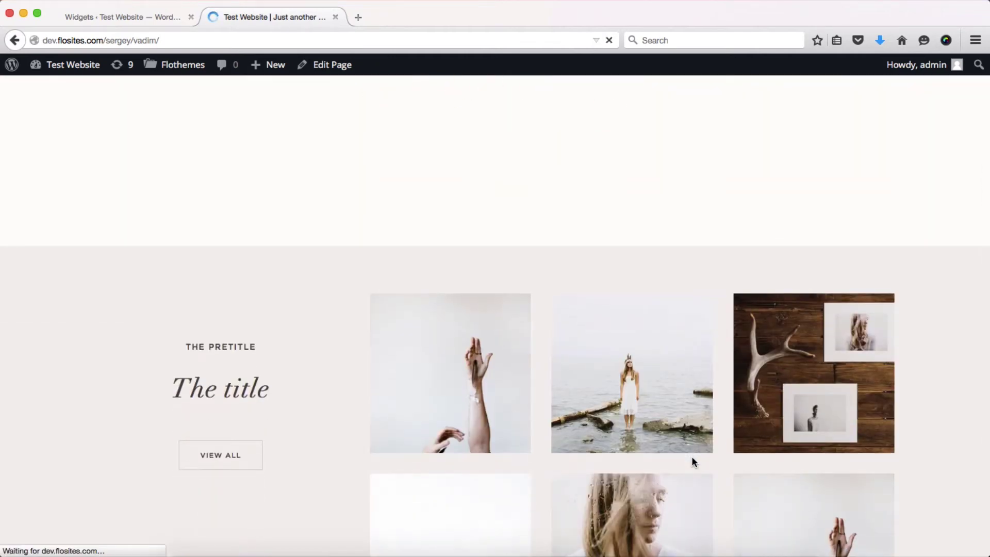
pyautogui.scroll(-3, 691, 456)
pyautogui.scroll(10, 682, 456)
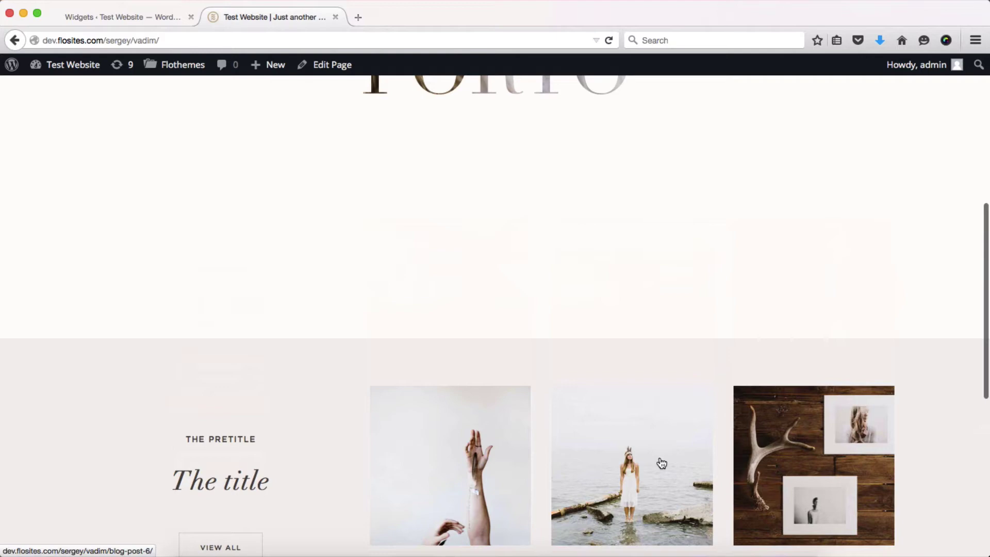
pyautogui.click(700, 127)
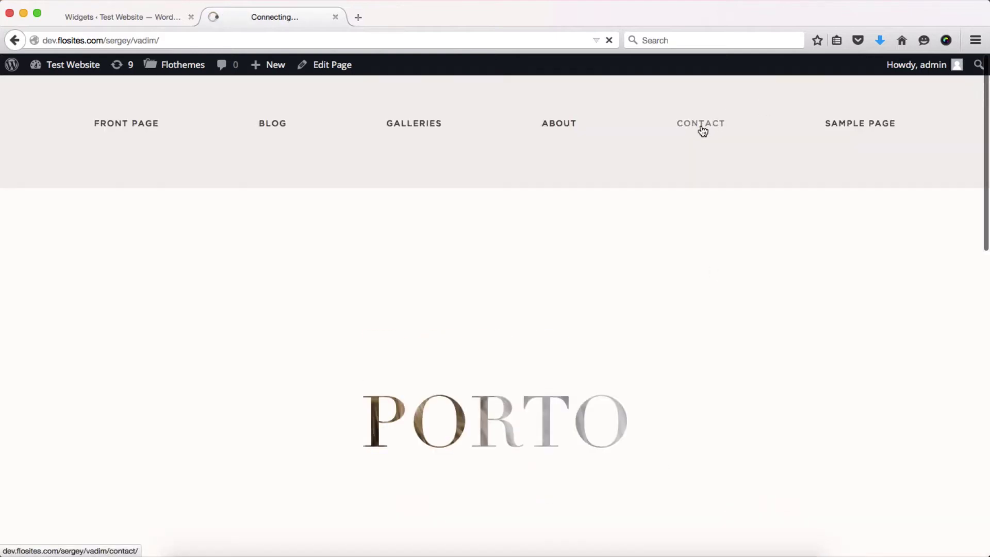
pyautogui.scroll(-3, 702, 130)
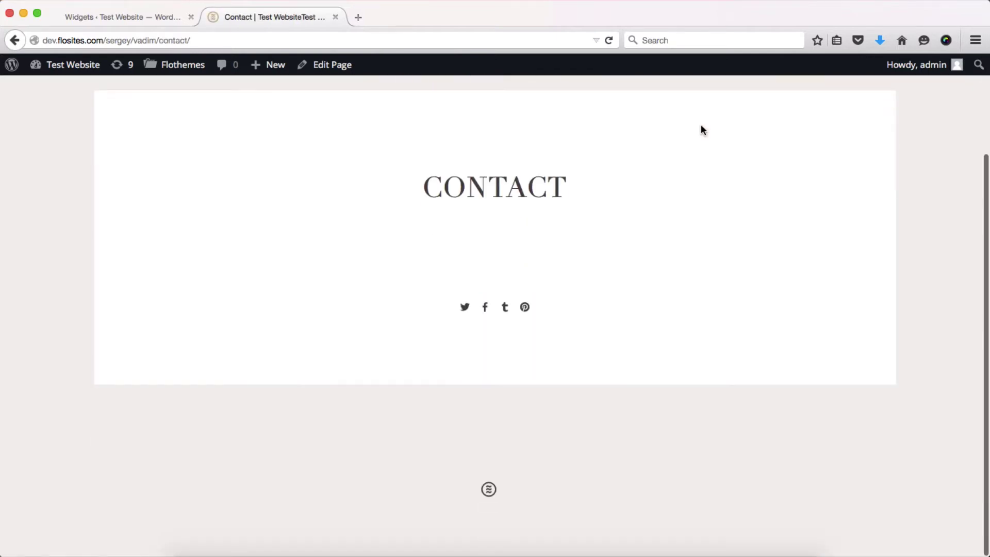
pyautogui.scroll(3, 701, 130)
# Scroll through the Sample Page, return home, and go back to the widgets admin
pyautogui.click(840, 141)
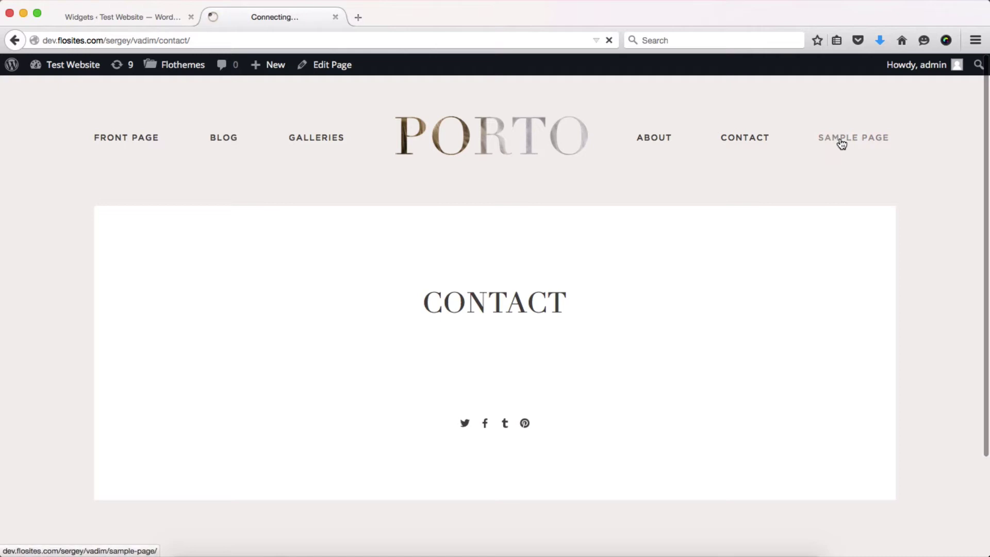
pyautogui.scroll(-2, 840, 142)
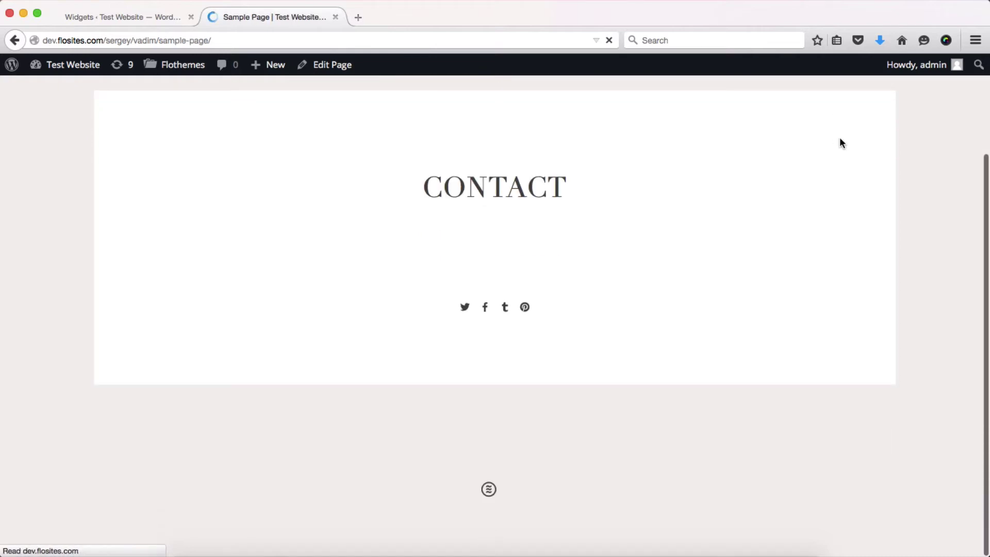
pyautogui.scroll(-10, 839, 142)
pyautogui.scroll(10, 839, 142)
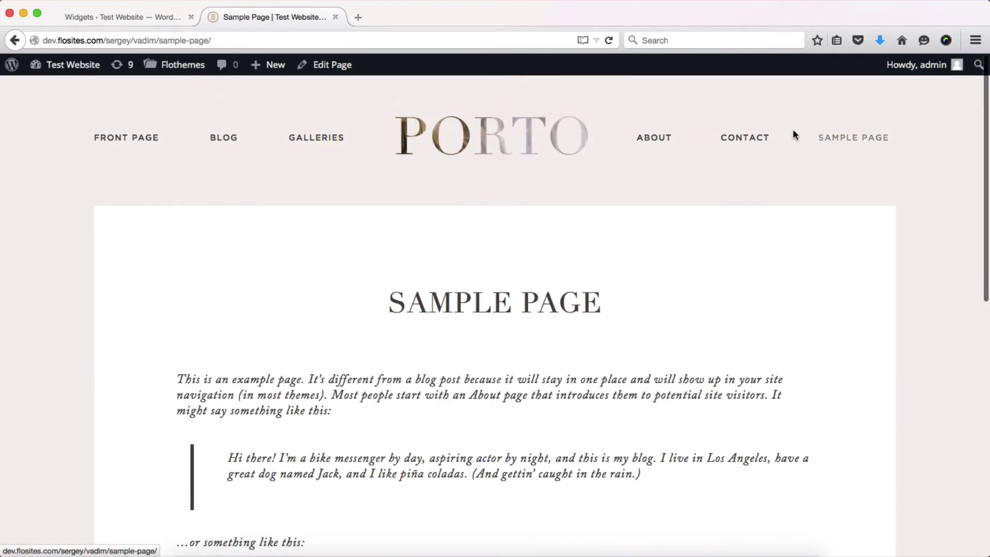
pyautogui.click(446, 126)
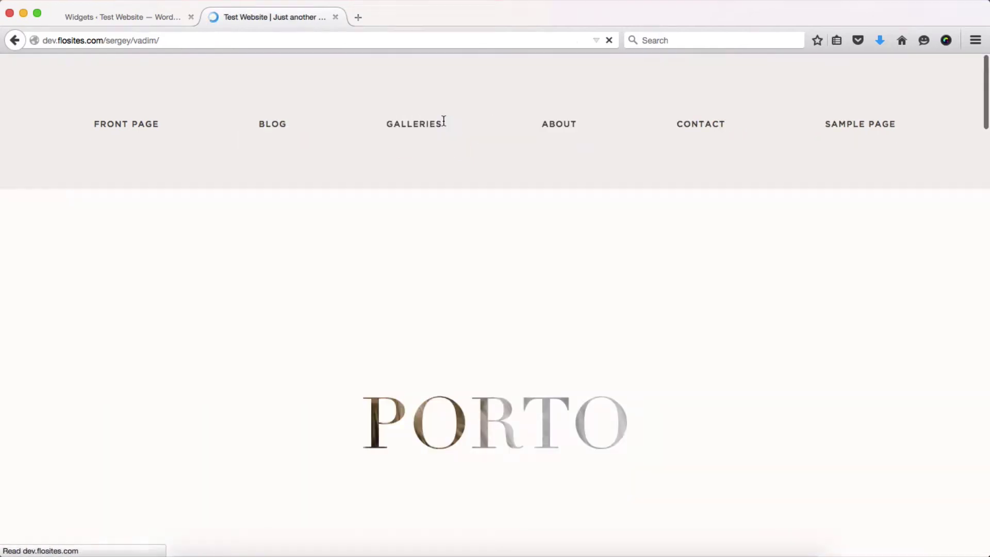
pyautogui.hotkey('ctrl', 'shift', 'Tab')
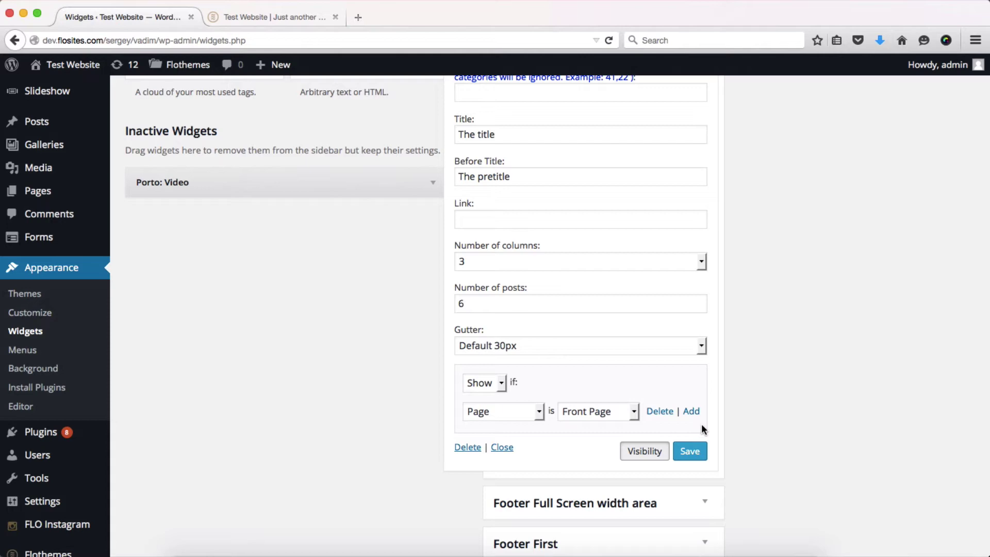
# Change the widget's visibility rule to Hide if Page is Sample Page and save it
pyautogui.click(497, 389)
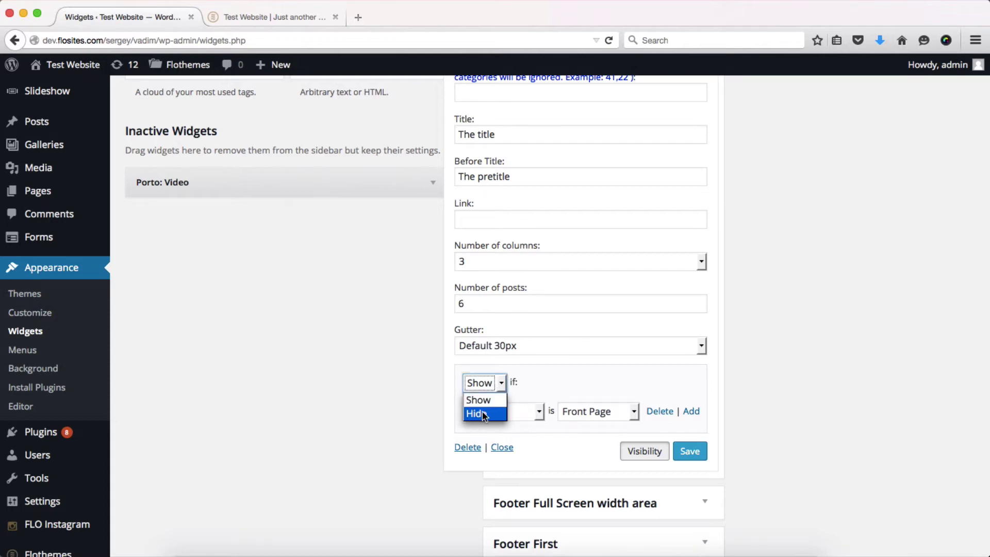
pyautogui.click(606, 409)
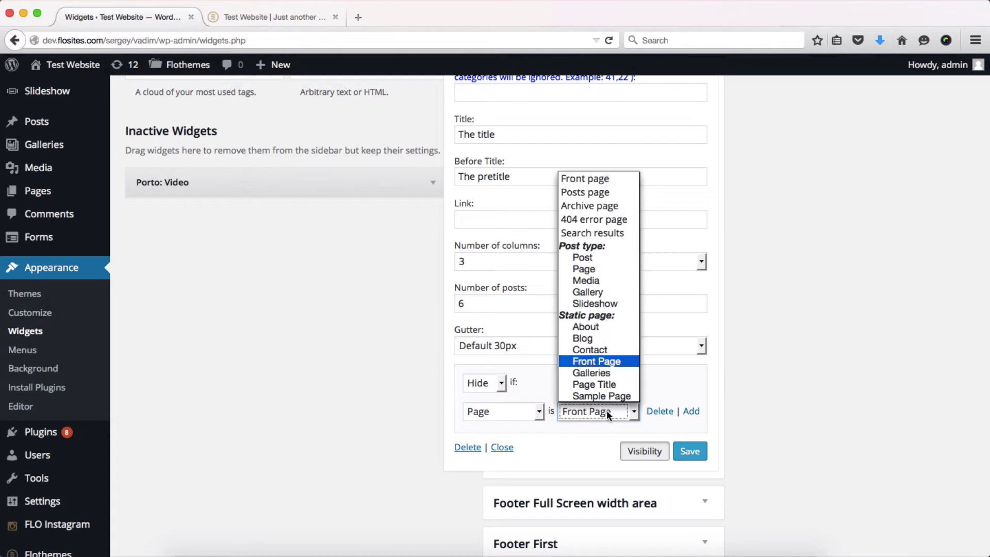
pyautogui.click(610, 395)
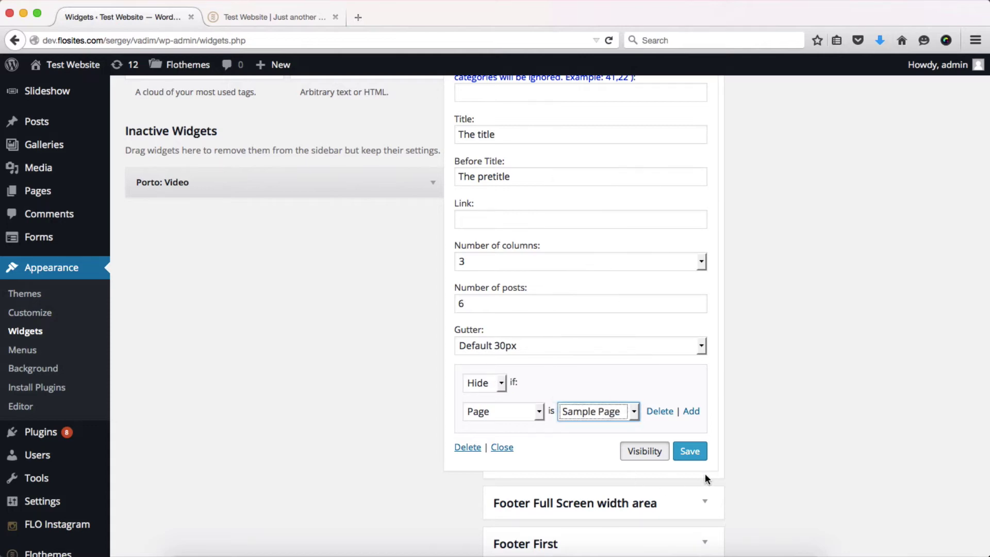
pyautogui.click(690, 457)
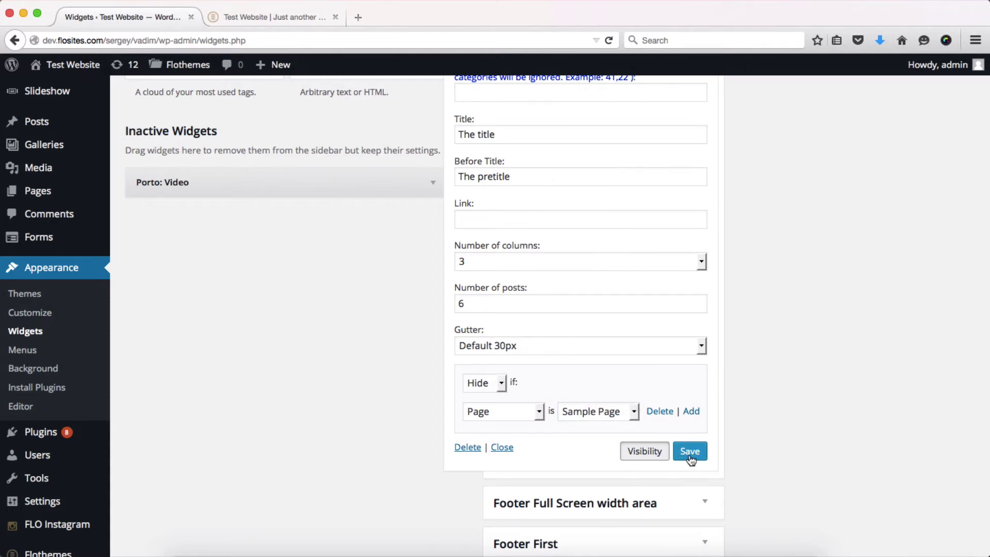
pyautogui.hotkey('ctrl', 'Tab')
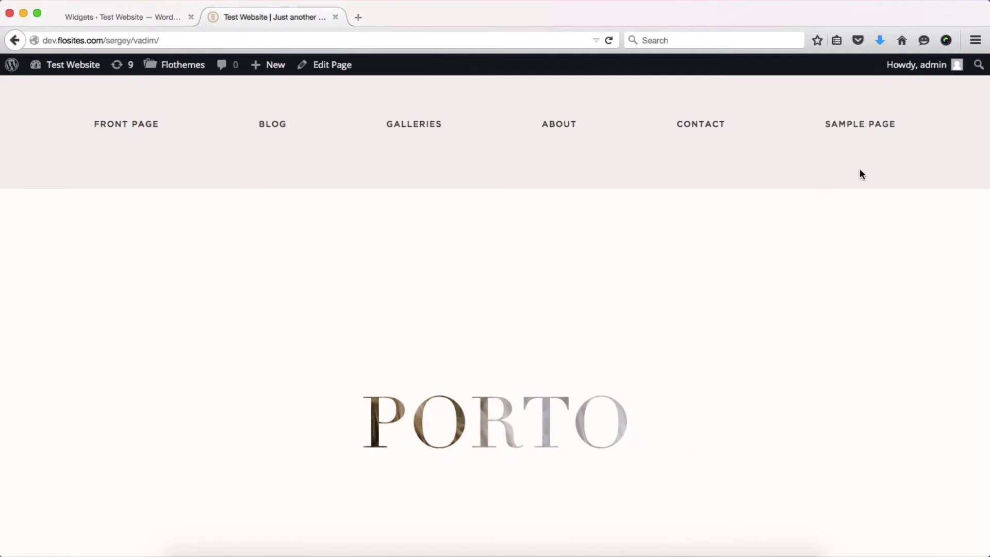
# Open the live Sample Page and scroll through it to confirm the posts block is gone
pyautogui.click(834, 126)
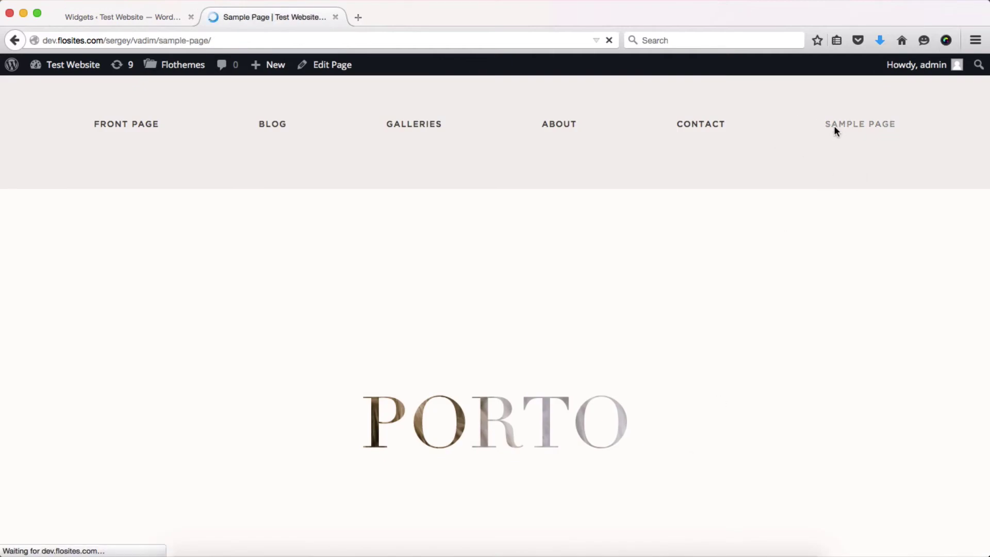
pyautogui.scroll(-10, 834, 127)
pyautogui.scroll(10, 833, 127)
pyautogui.scroll(-10, 834, 126)
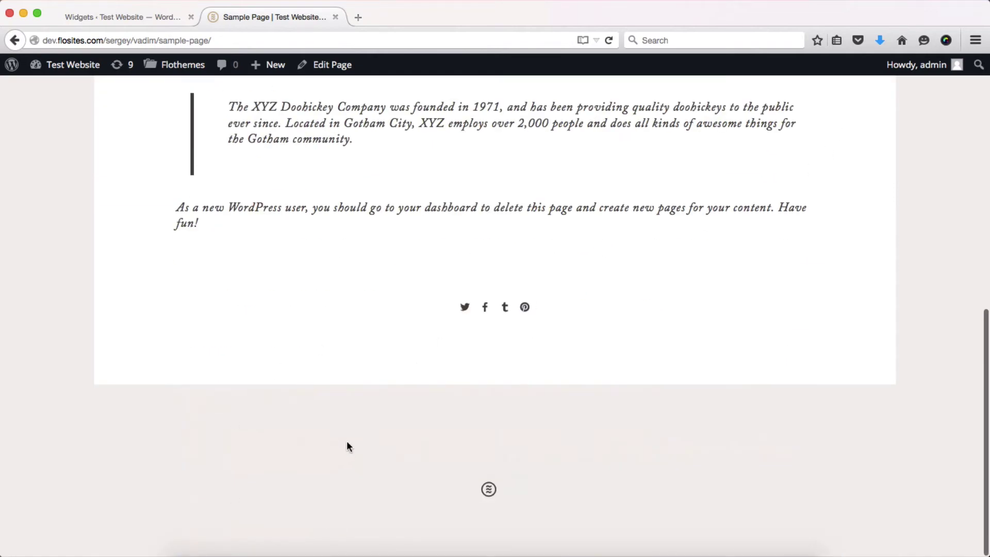
pyautogui.scroll(3, 346, 446)
pyautogui.scroll(-3, 346, 447)
pyautogui.scroll(10, 542, 414)
# Look over the Contact page, then return to the widgets admin
pyautogui.click(751, 141)
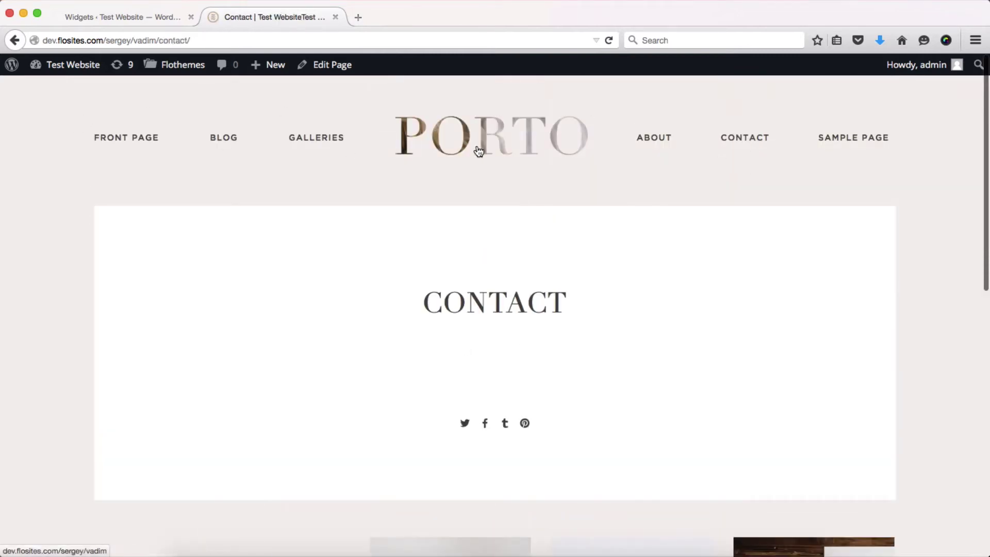
pyautogui.scroll(-15, 478, 150)
pyautogui.scroll(15, 477, 147)
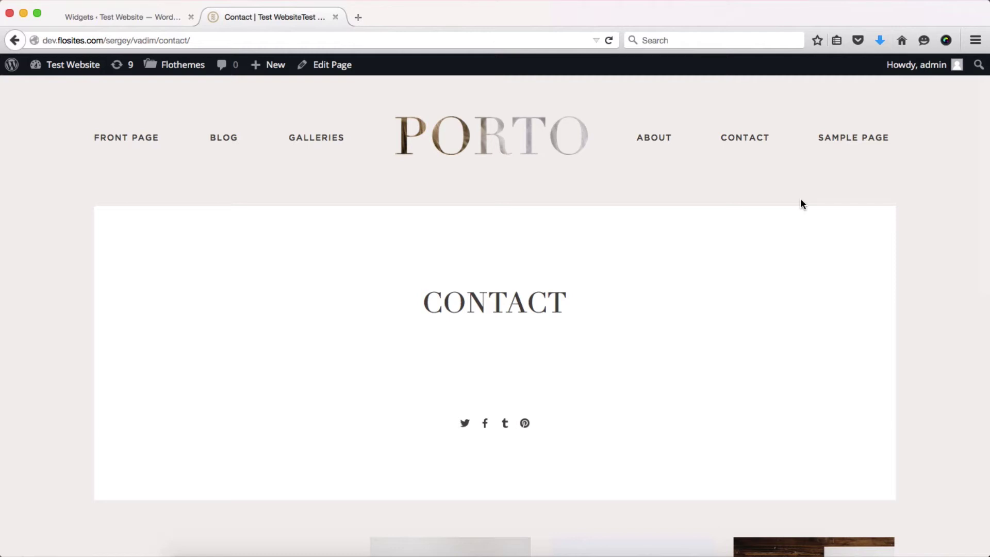
pyautogui.hotkey('ctrl', 'shift', 'Tab')
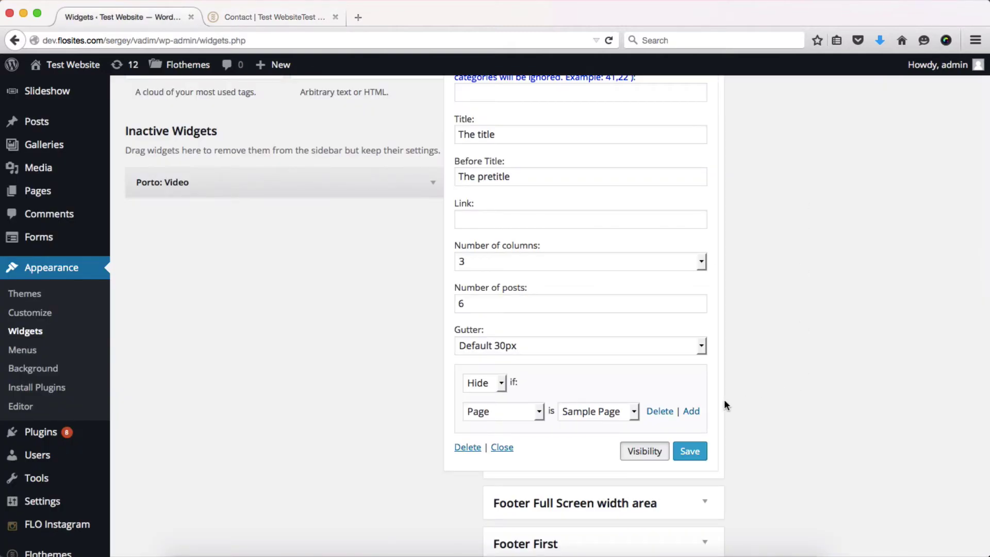
# Collapse the Porto : Flo Block Posts widget settings and scroll to the sidebar widget areas
pyautogui.scroll(3, 800, 406)
pyautogui.scroll(-4, 800, 405)
pyautogui.scroll(5, 801, 405)
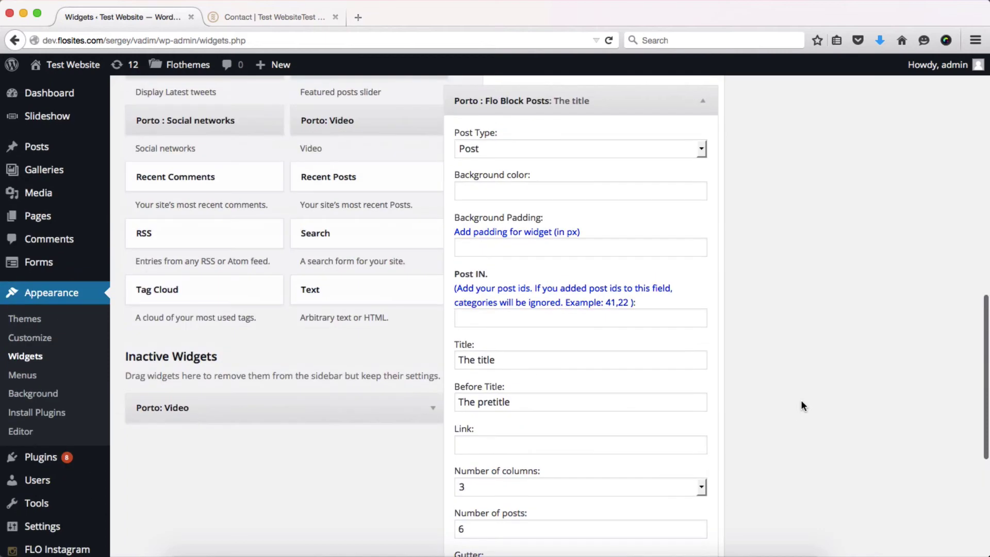
pyautogui.click(702, 101)
pyautogui.scroll(3, 794, 221)
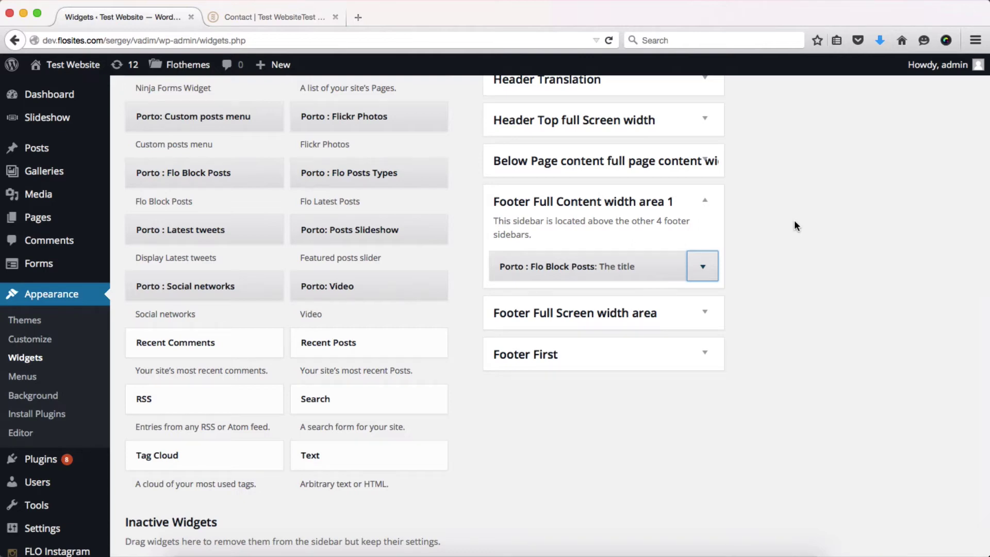
pyautogui.hotkey('ctrl', 'Tab')
pyautogui.hotkey('ctrl', 'shift', 'Tab')
pyautogui.scroll(4, 838, 250)
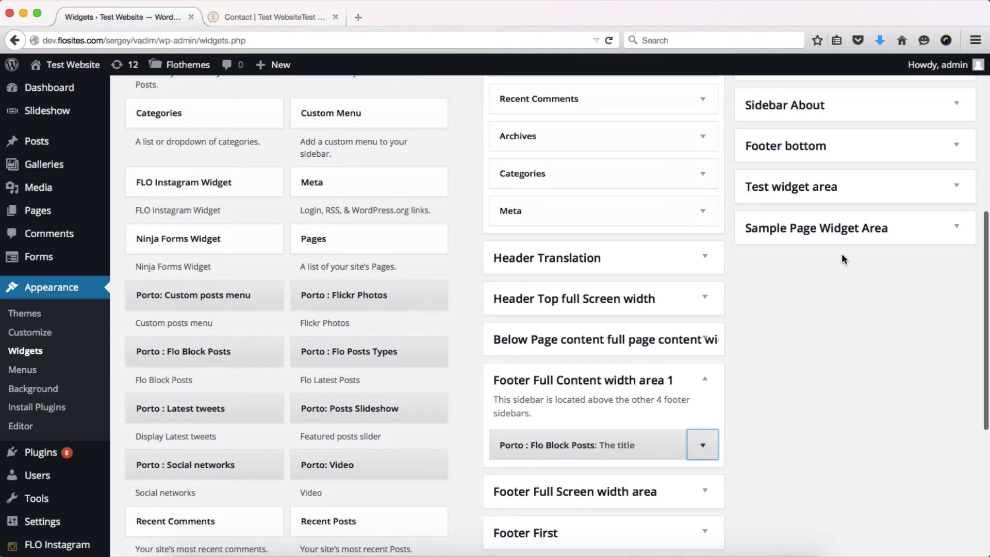
pyautogui.click(959, 234)
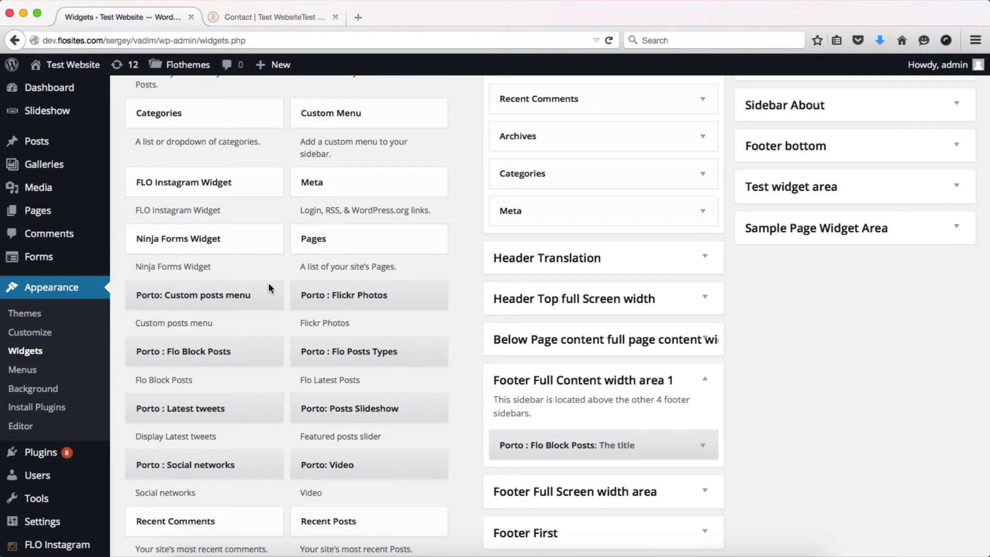
pyautogui.scroll(-3, 130, 316)
pyautogui.moveTo(52, 516)
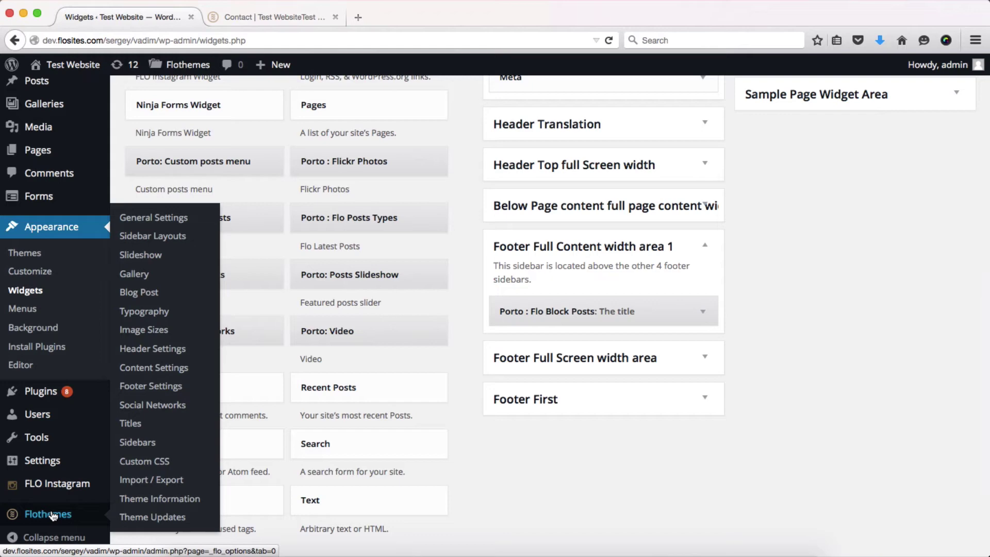
# In the Flothemes sidebar settings, add a new sidebar named 'Sample Page 2'
pyautogui.middleClick(138, 444)
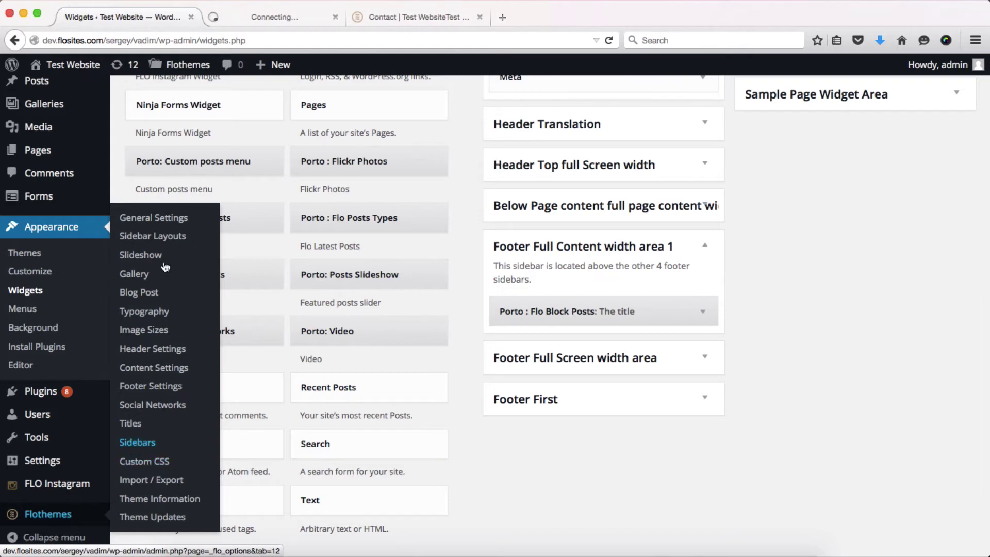
pyautogui.click(248, 12)
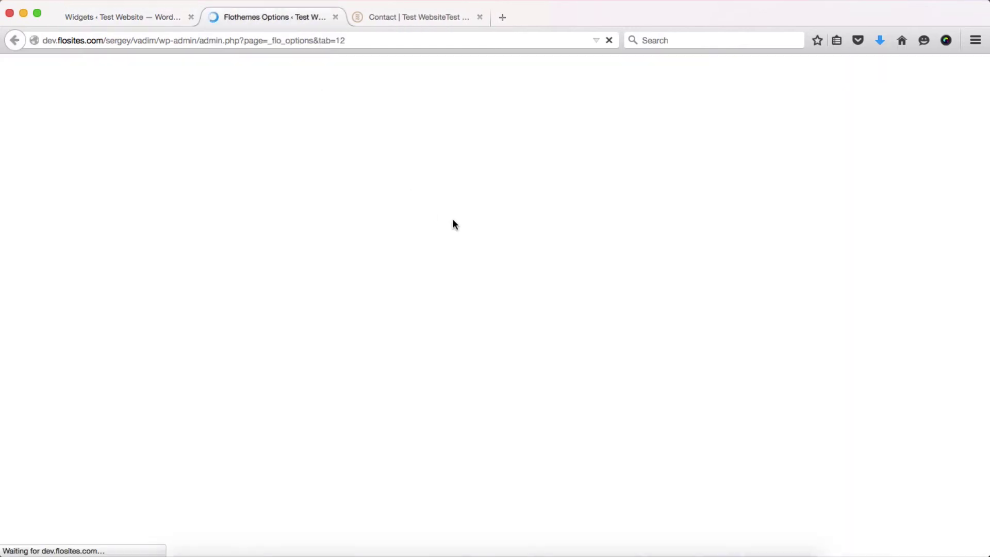
pyautogui.scroll(-3, 627, 291)
pyautogui.scroll(-1, 628, 294)
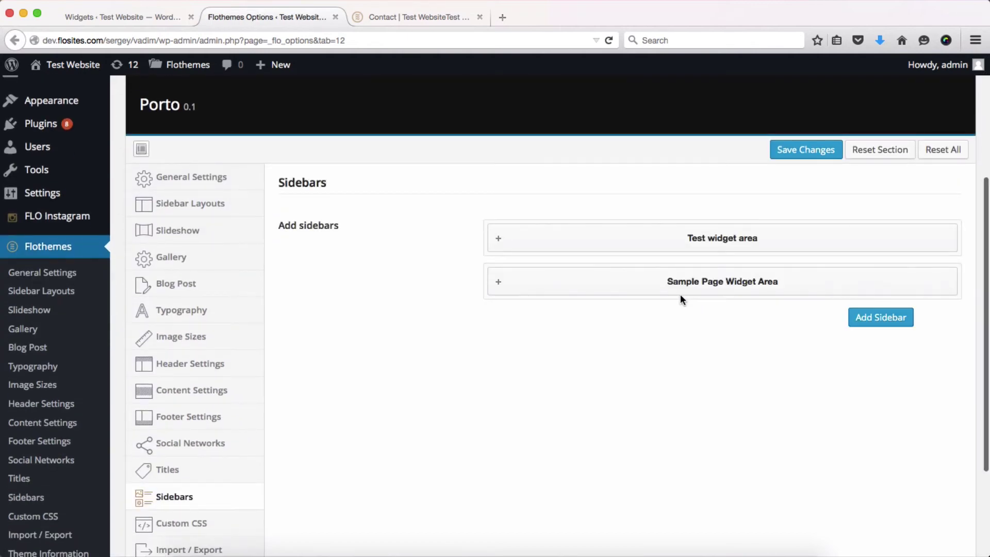
pyautogui.click(895, 319)
pyautogui.click(769, 328)
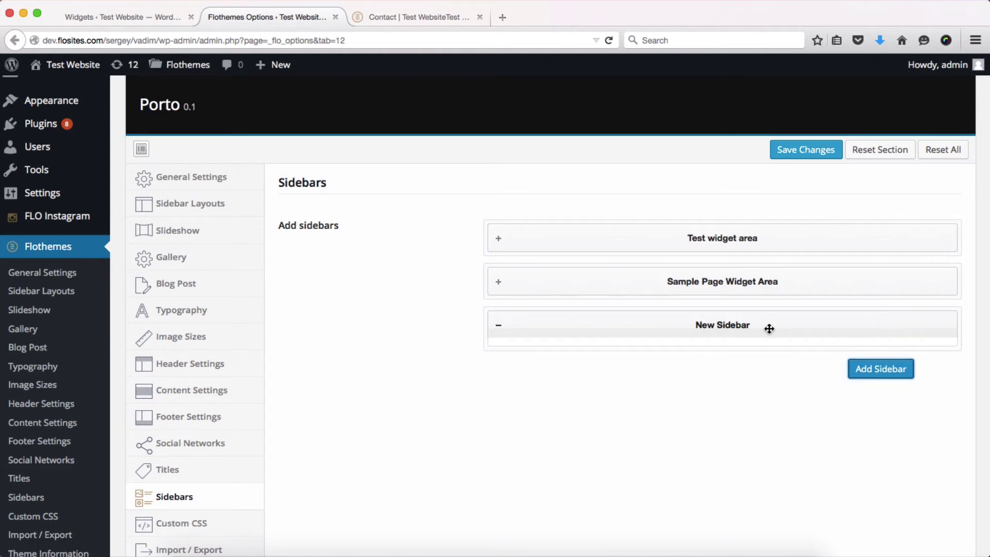
pyautogui.click(580, 366)
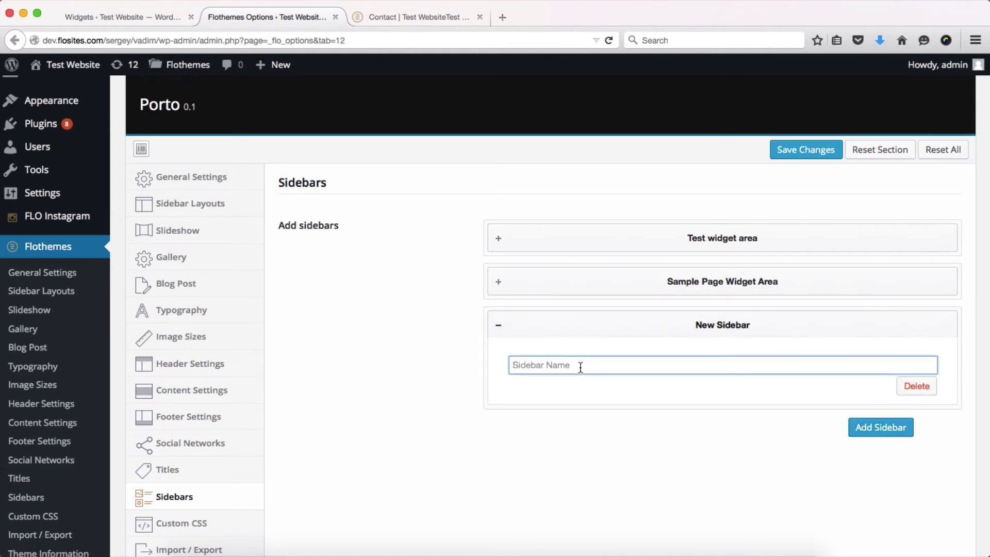
pyautogui.write('Sample Page')
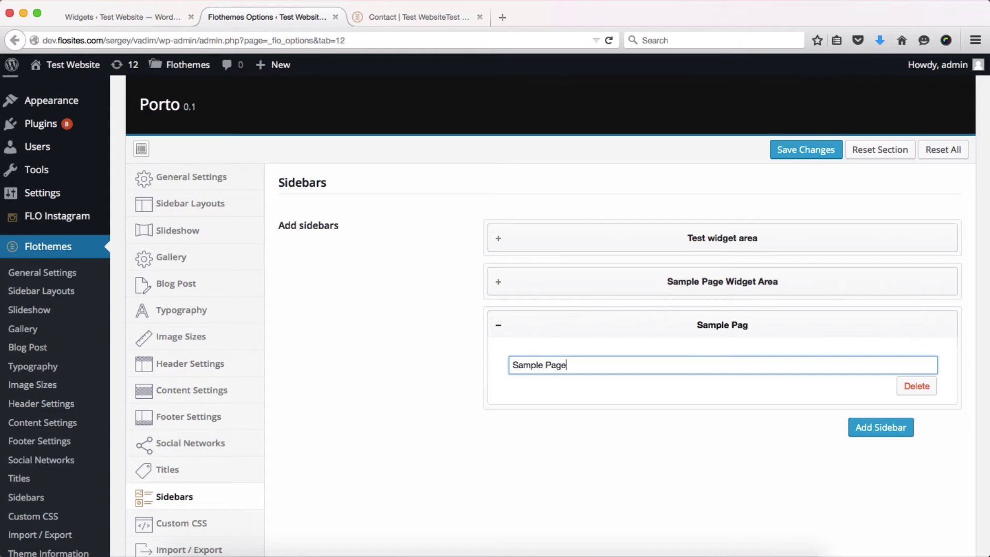
pyautogui.write(' 2')
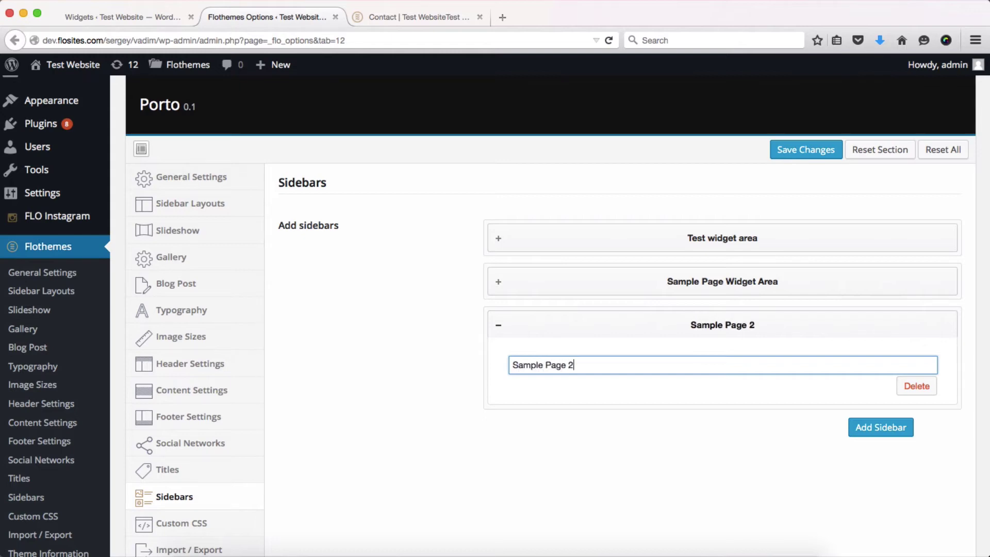
# Remove the extra empty sidebar entry, save the changes, and reload the Widgets page
pyautogui.click(885, 432)
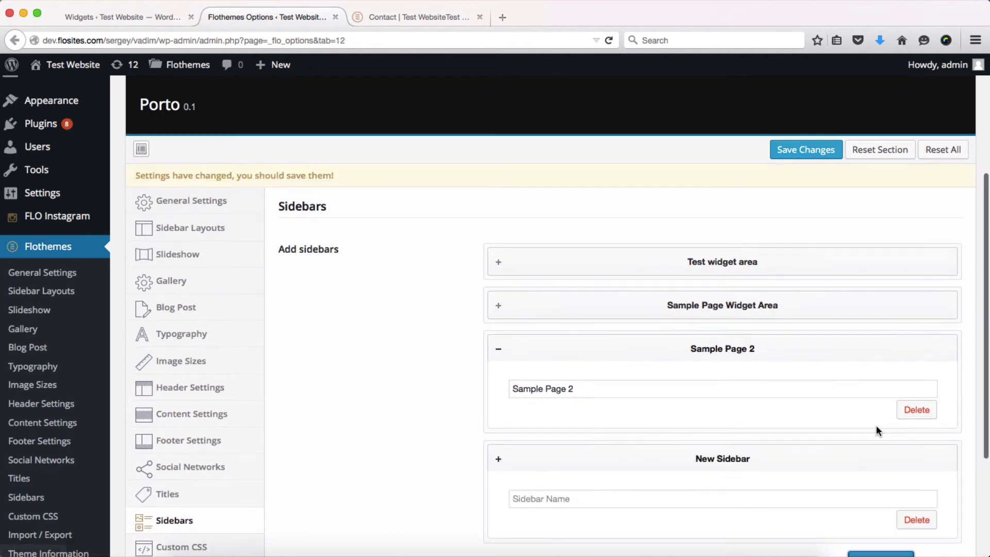
pyautogui.scroll(-3, 904, 433)
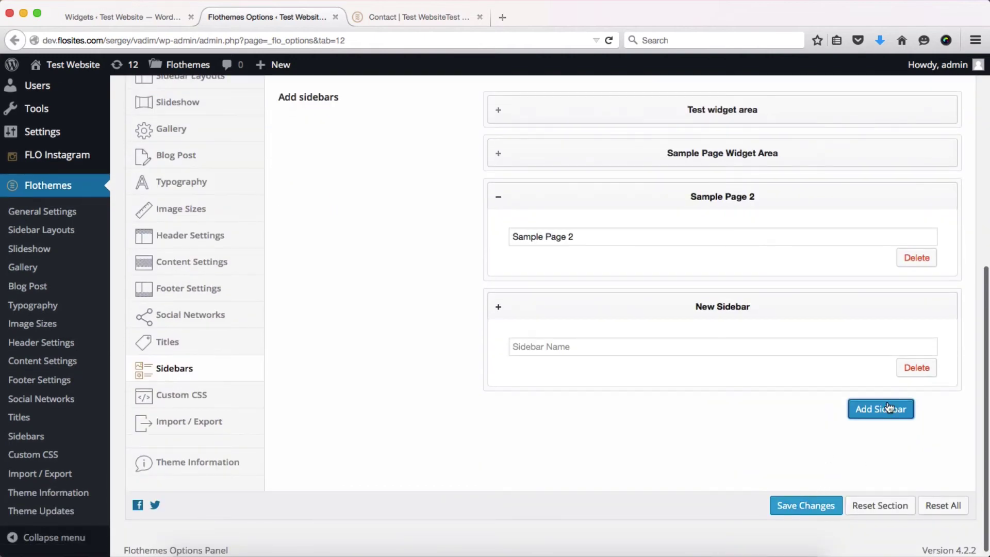
pyautogui.click(917, 367)
pyautogui.click(798, 508)
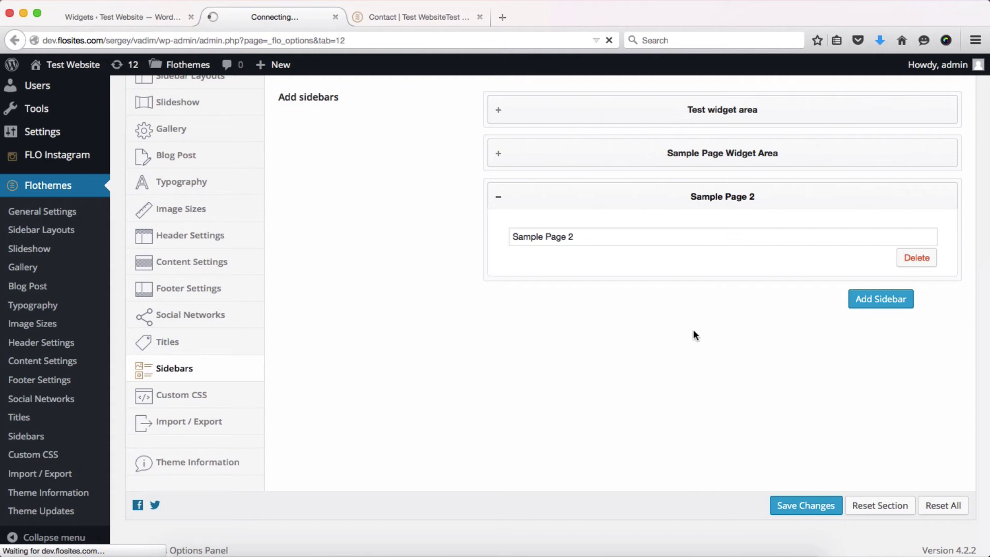
pyautogui.hotkey('ctrl', 'shift', 'Tab')
pyautogui.press('super+r')
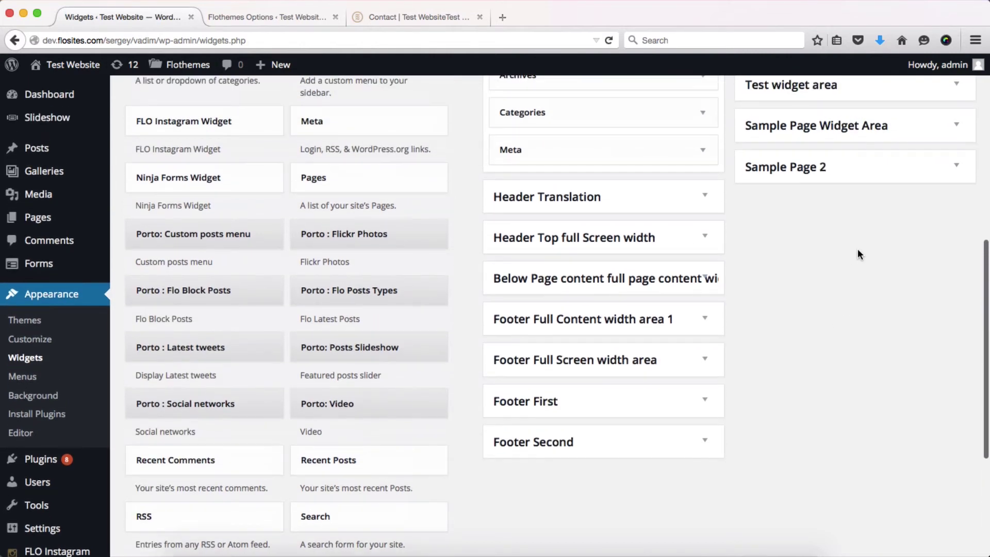
# Drag the Porto: Video and Flo Posts Types widgets from Test widget area into Sample Page 2
pyautogui.click(952, 170)
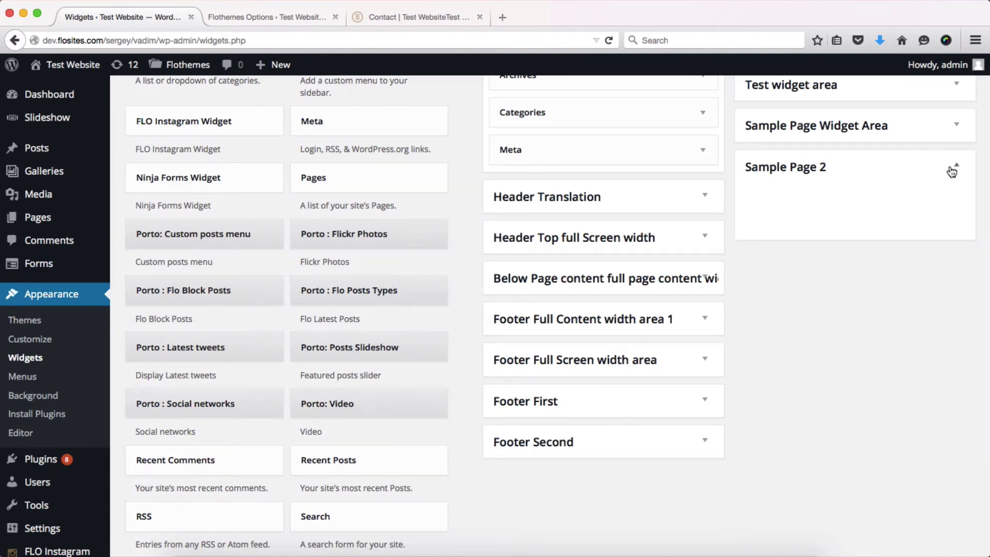
pyautogui.scroll(2, 952, 170)
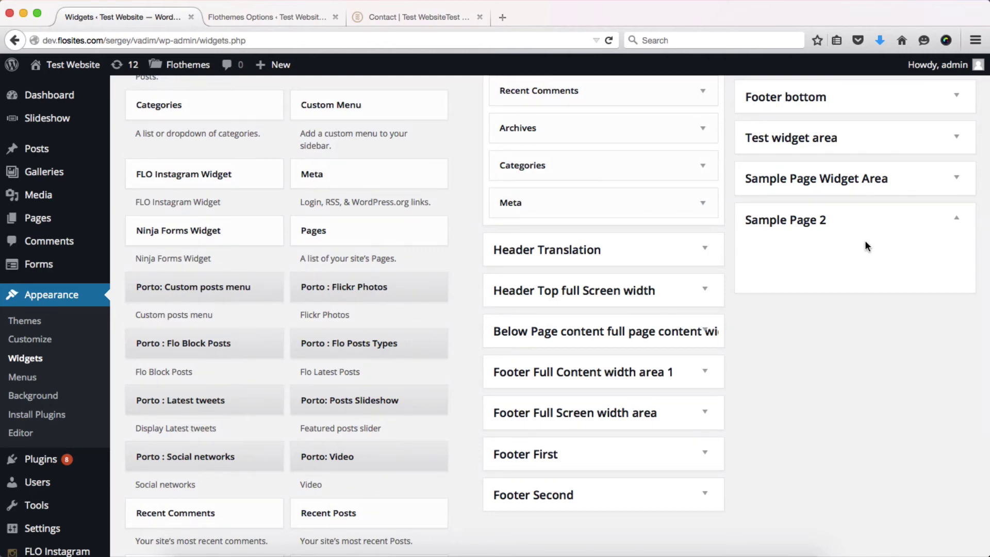
pyautogui.click(952, 144)
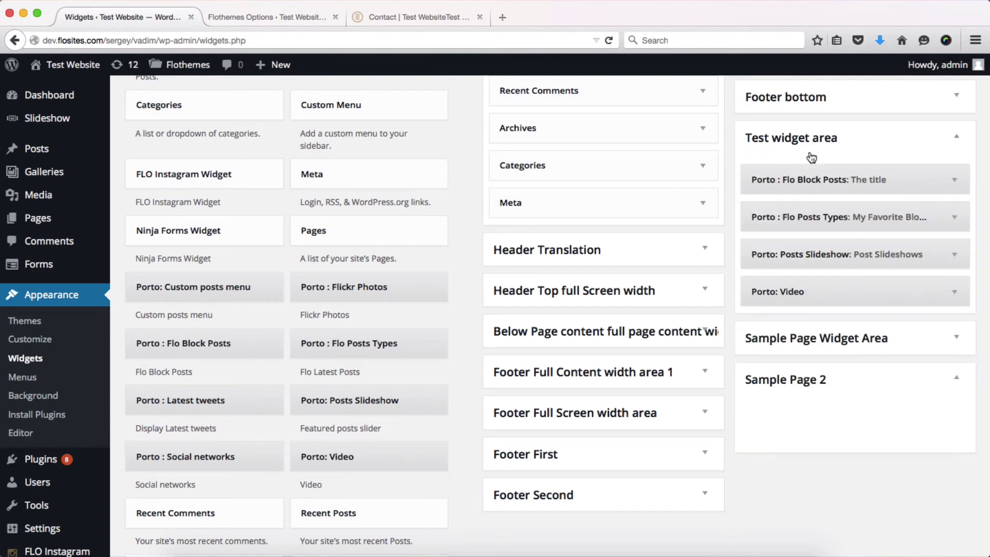
pyautogui.moveTo(833, 293); pyautogui.dragTo(830, 422)
pyautogui.moveTo(817, 225); pyautogui.dragTo(806, 333)
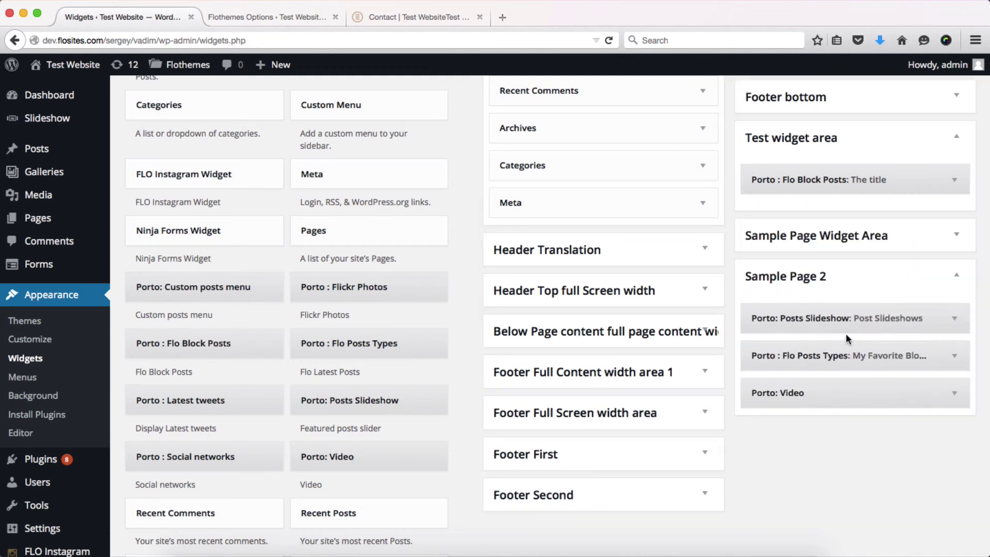
pyautogui.click(958, 276)
pyautogui.click(958, 277)
pyautogui.click(958, 277)
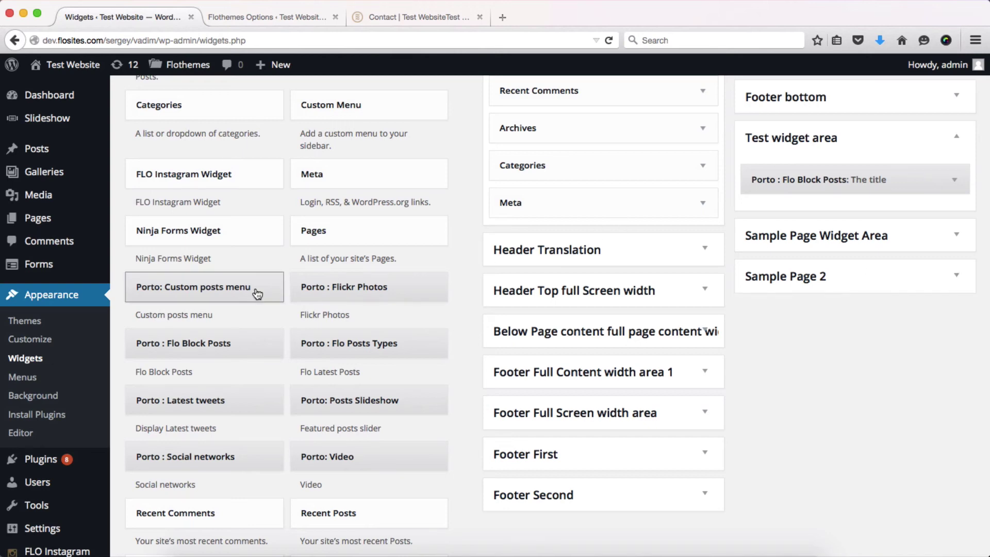
# Open the list of pages and start editing the Sample Page
pyautogui.keyDown('super'); pyautogui.click(56, 222); pyautogui.keyUp('super')
pyautogui.click(288, 17)
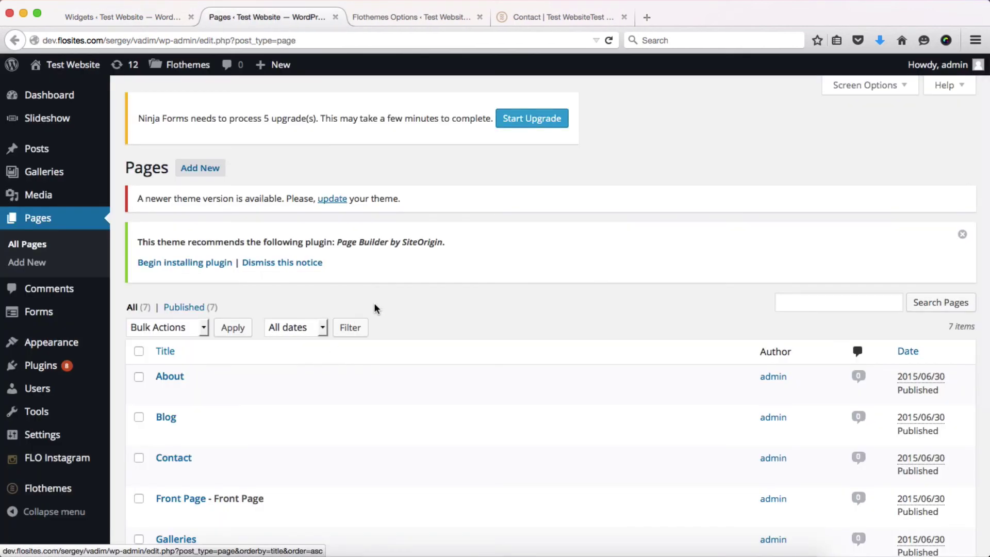
pyautogui.scroll(-5, 281, 417)
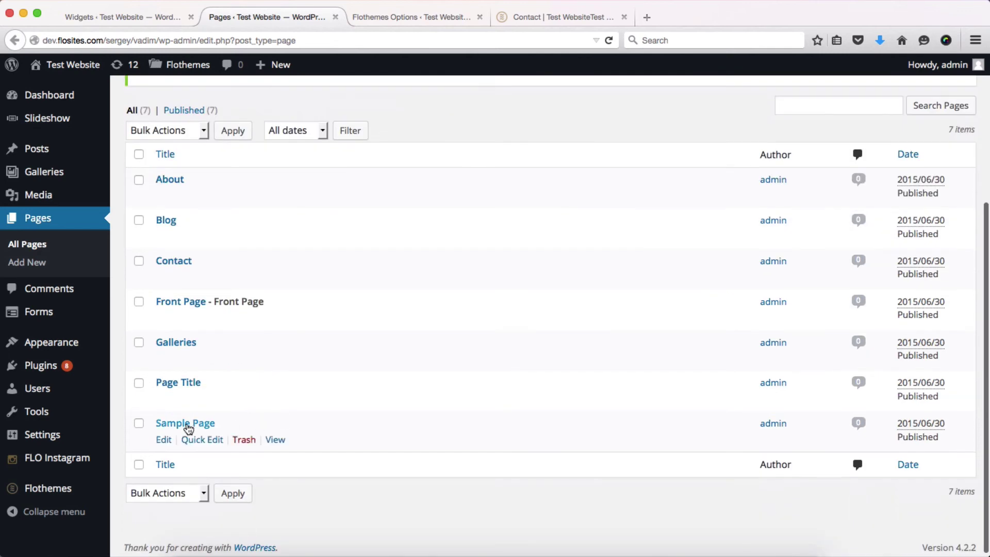
pyautogui.click(187, 425)
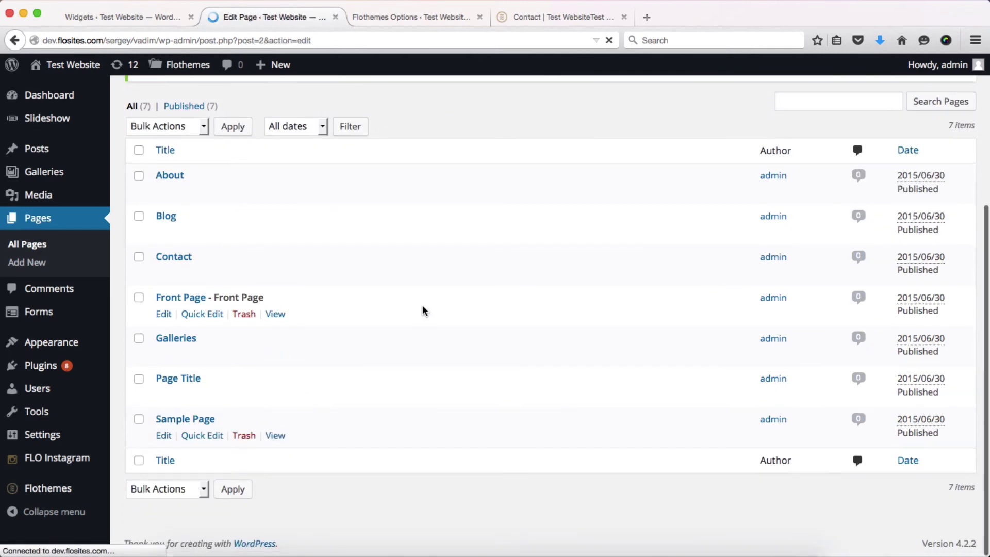
# Enable the below-content widget area, select Sample Page 2, and update the page
pyautogui.scroll(-10, 422, 310)
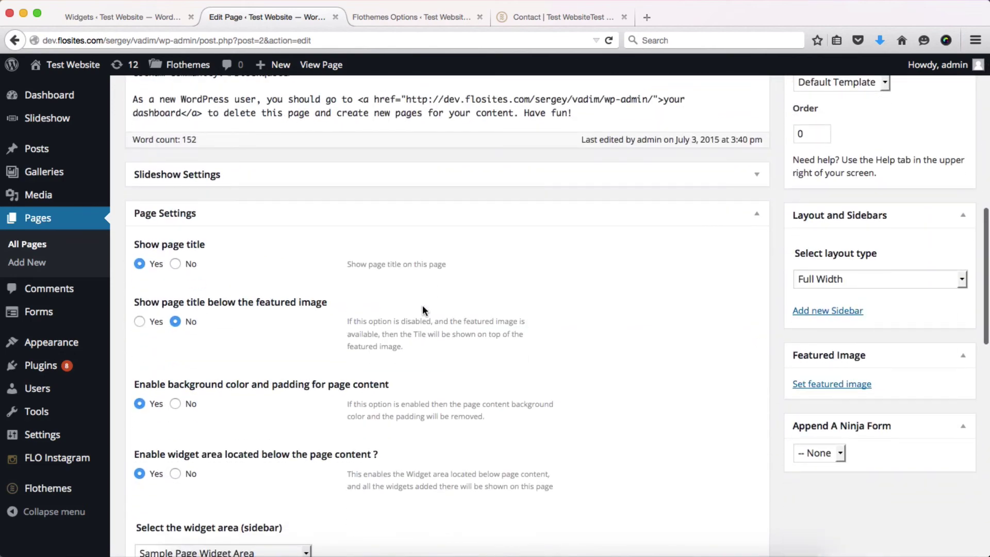
pyautogui.scroll(-2, 423, 310)
pyautogui.click(178, 353)
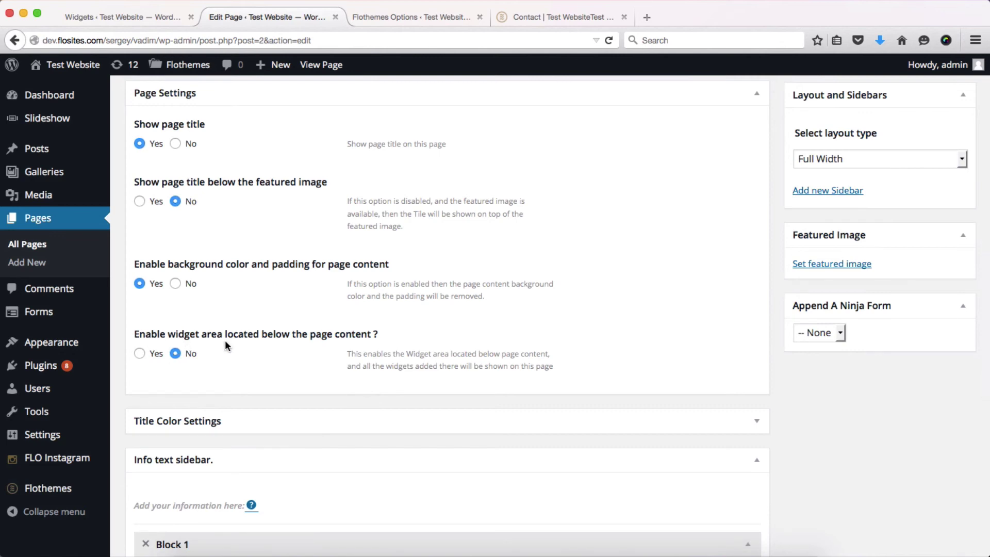
pyautogui.click(146, 351)
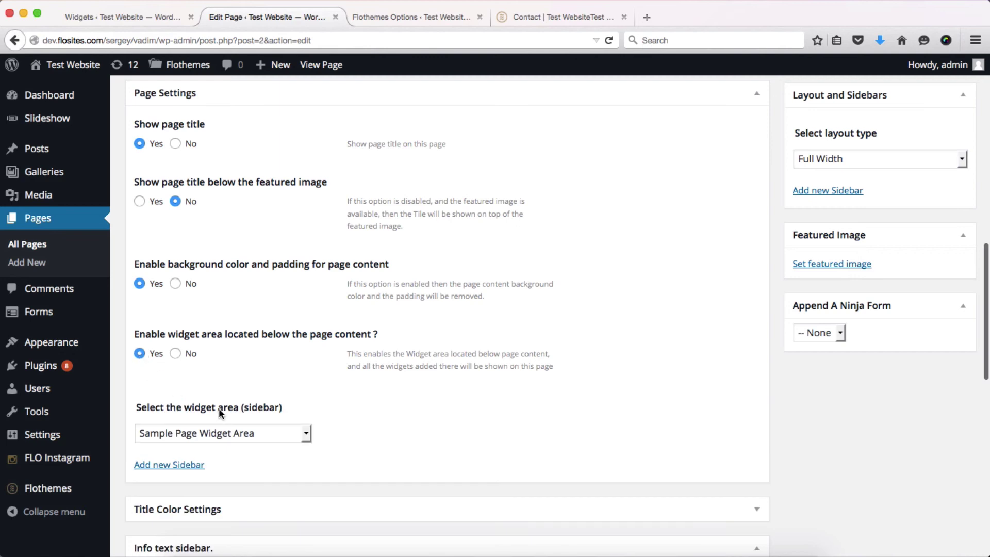
pyautogui.click(222, 432)
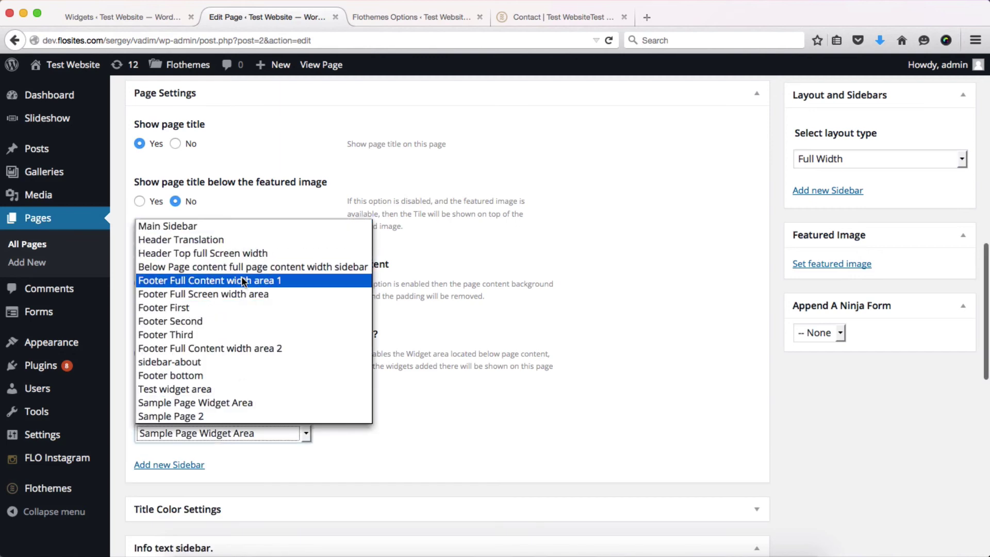
pyautogui.click(164, 418)
pyautogui.scroll(7, 565, 456)
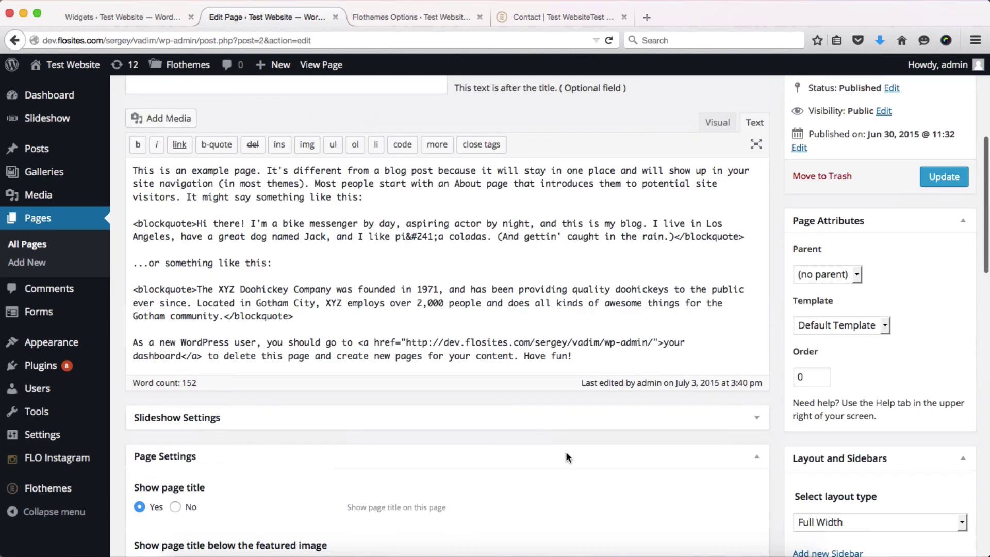
pyautogui.scroll(4, 565, 450)
pyautogui.click(947, 399)
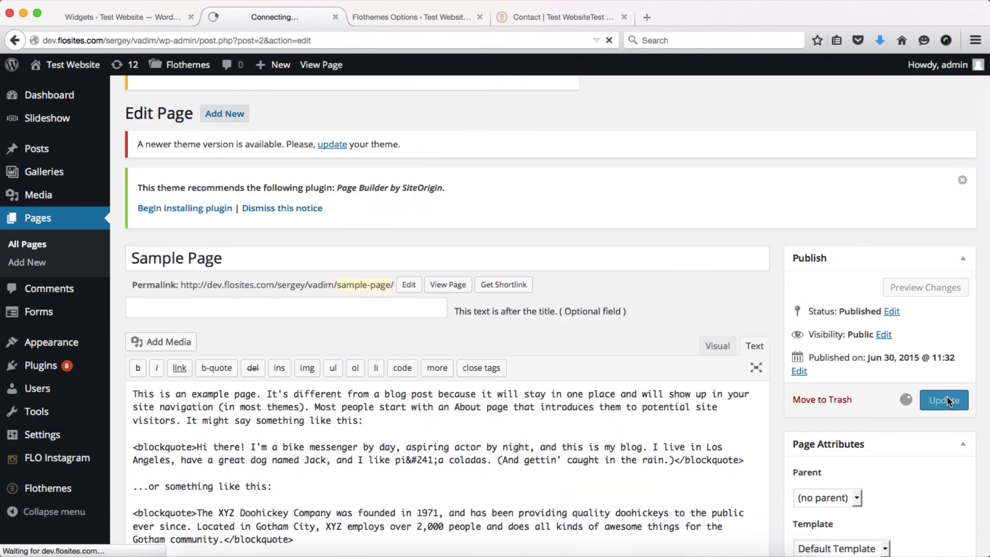
# Open the live Sample Page and scroll down to the slideshow and video widgets below its content
pyautogui.hotkey('ctrl', 'Tab')
pyautogui.hotkey('ctrl', 'Tab')
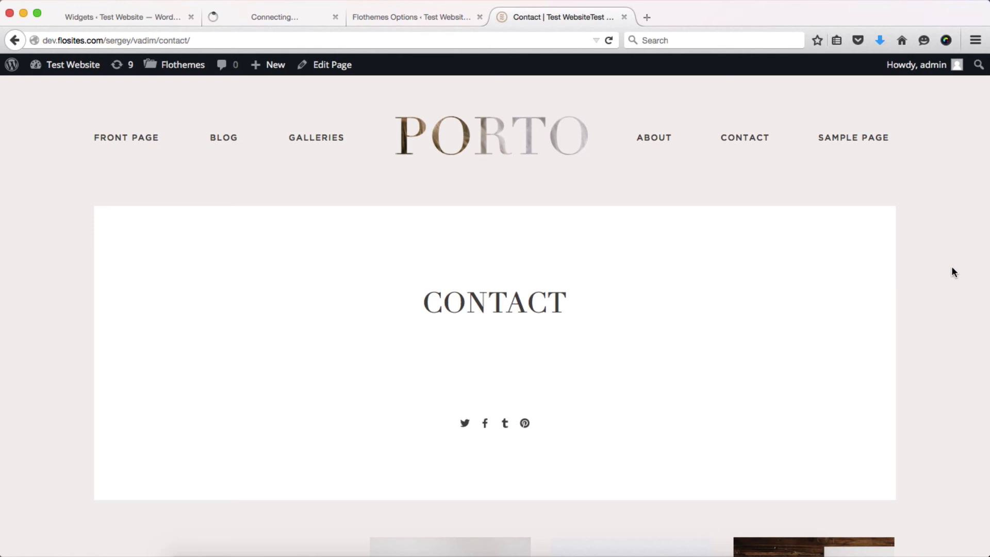
pyautogui.click(853, 139)
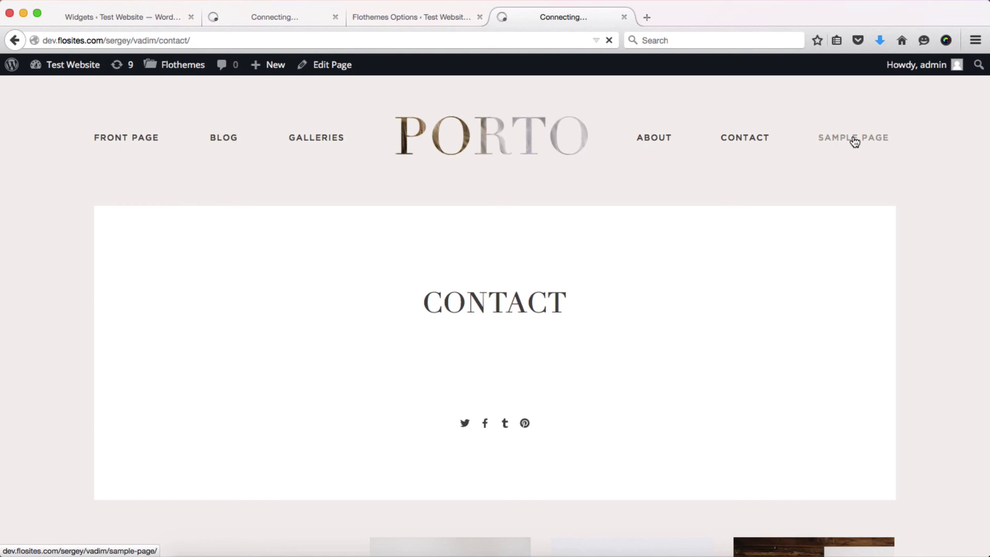
pyautogui.scroll(-3, 854, 142)
pyautogui.scroll(-12, 854, 141)
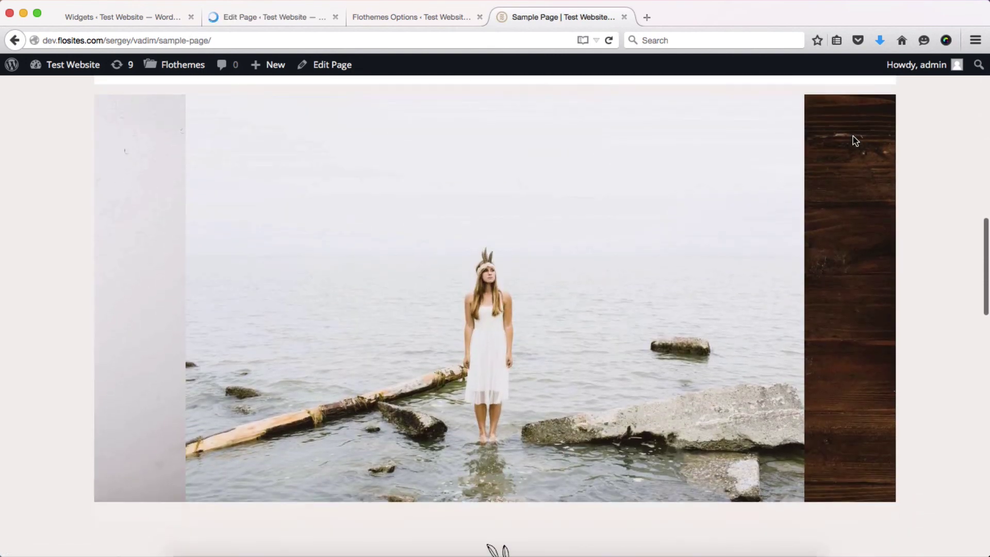
pyautogui.scroll(-20, 854, 142)
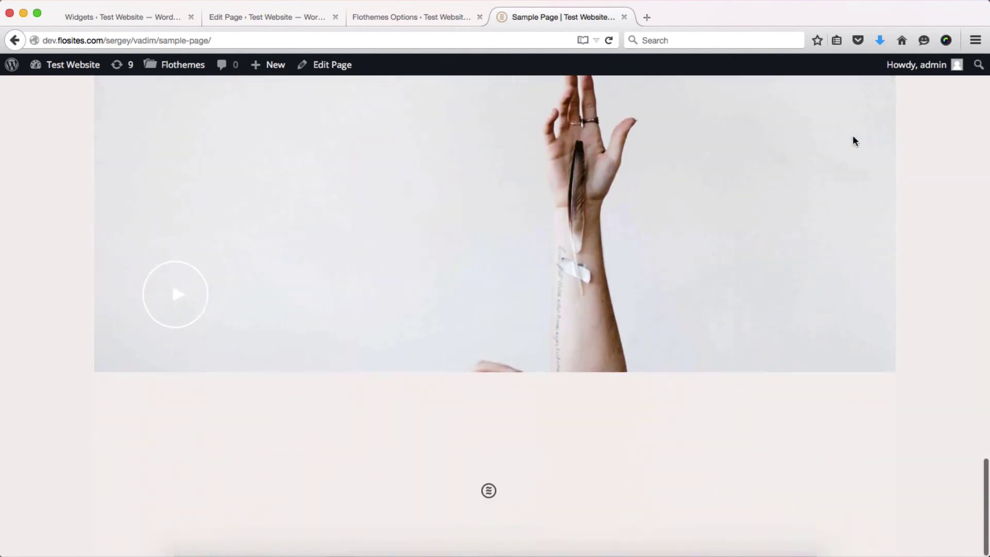
pyautogui.scroll(20, 855, 141)
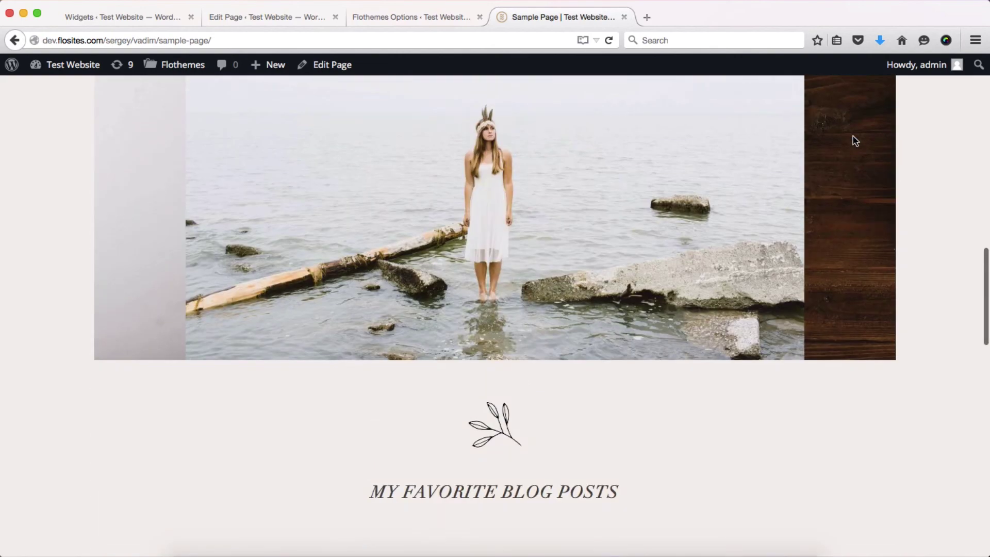
pyautogui.scroll(15, 854, 142)
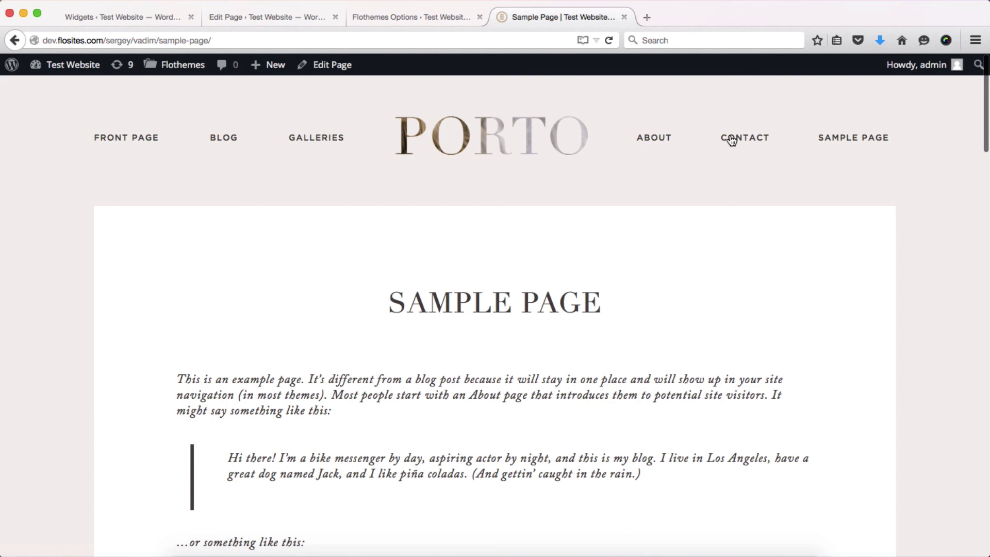
# View the Contact page, then reopen the Sample Page and scroll down again
pyautogui.click(737, 140)
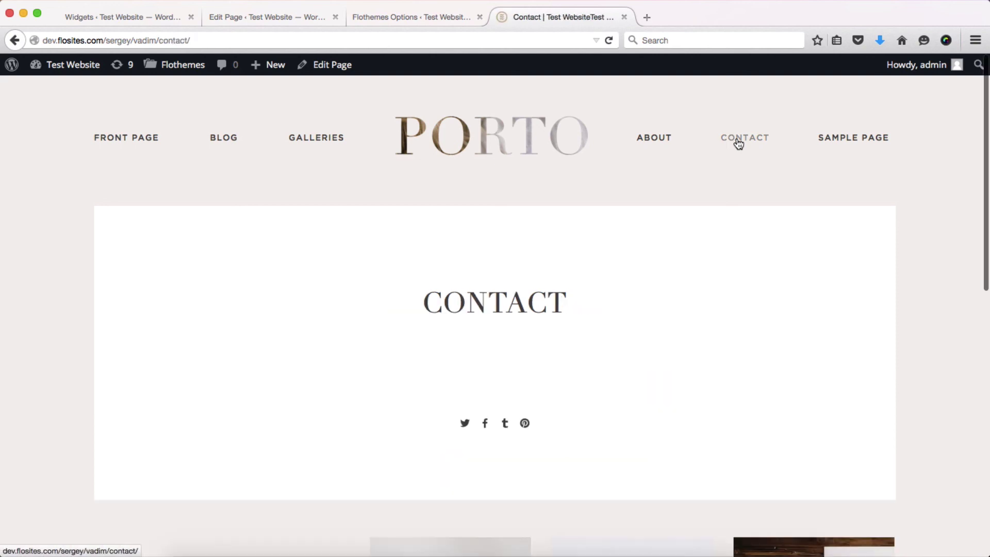
pyautogui.scroll(-10, 739, 143)
pyautogui.scroll(10, 589, 127)
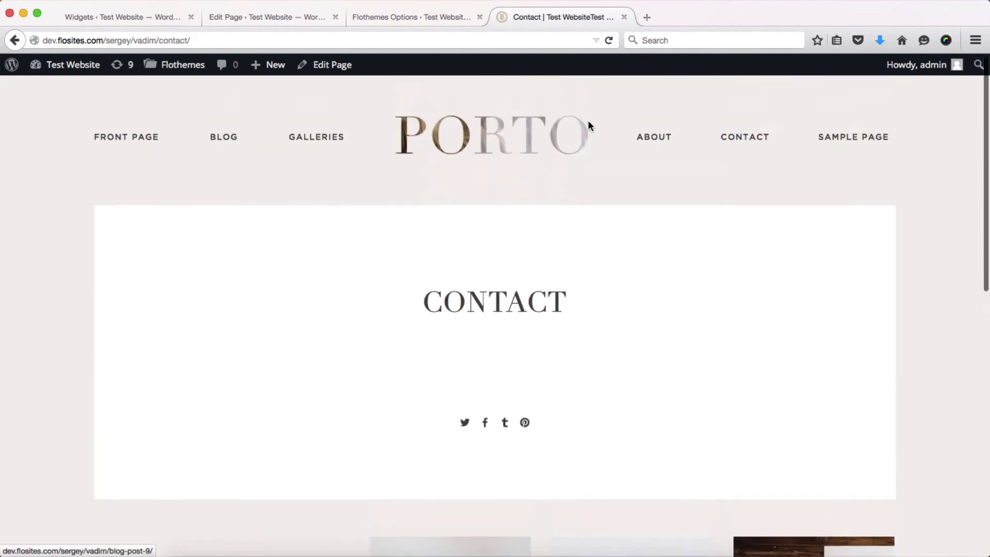
pyautogui.click(843, 138)
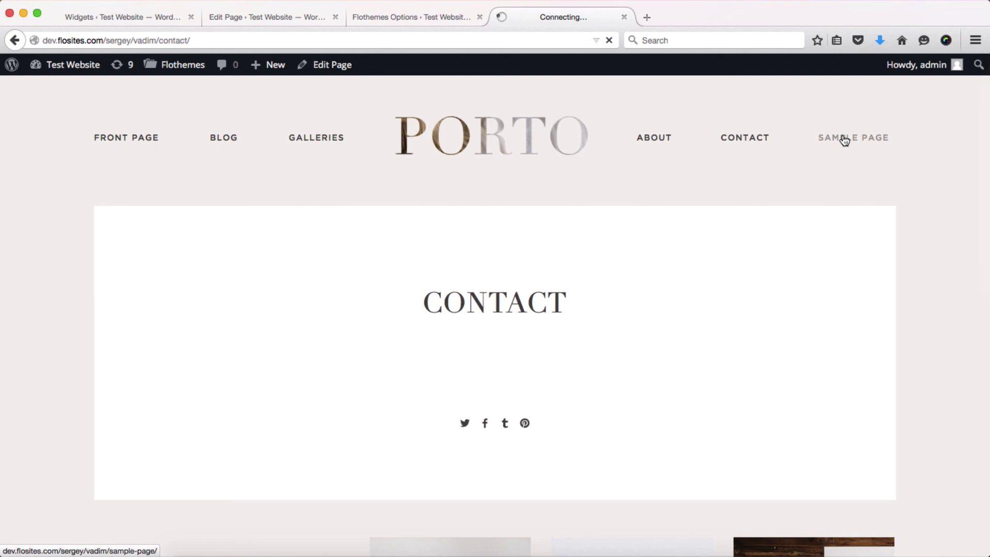
pyautogui.scroll(-10, 844, 140)
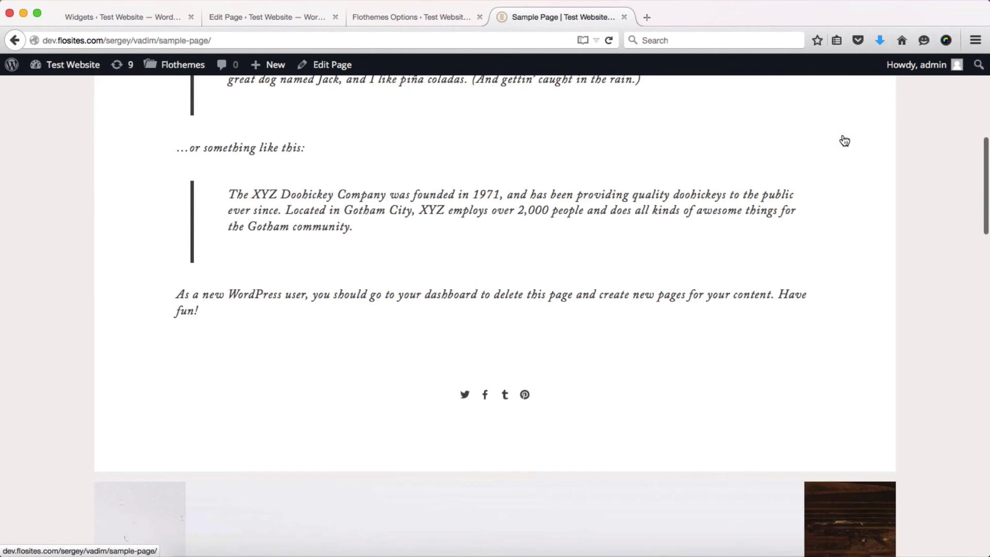
pyautogui.scroll(-5, 844, 140)
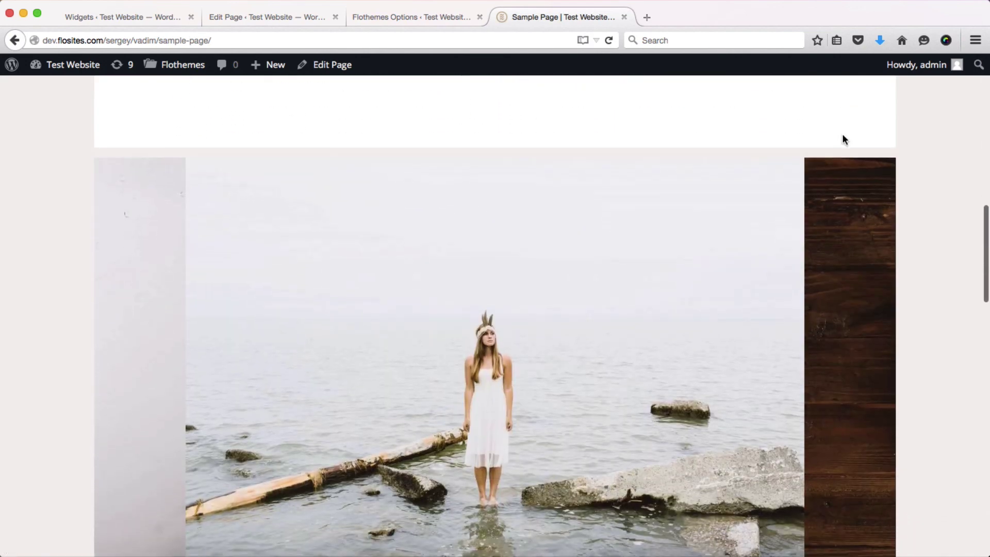